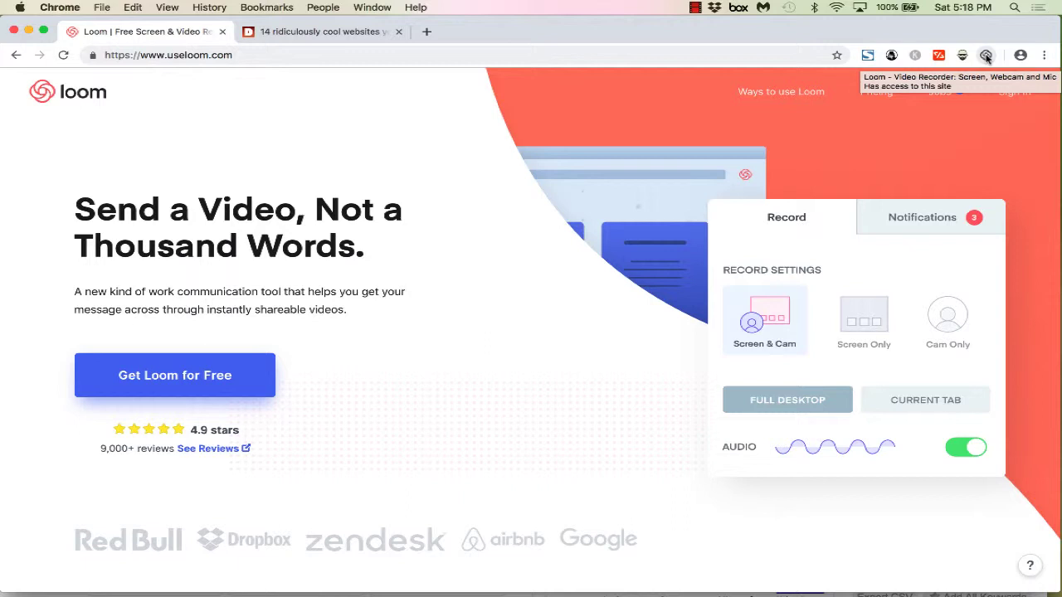
Step: Log in to Loom with email, entering the account's email address and password
left_click(987, 55)
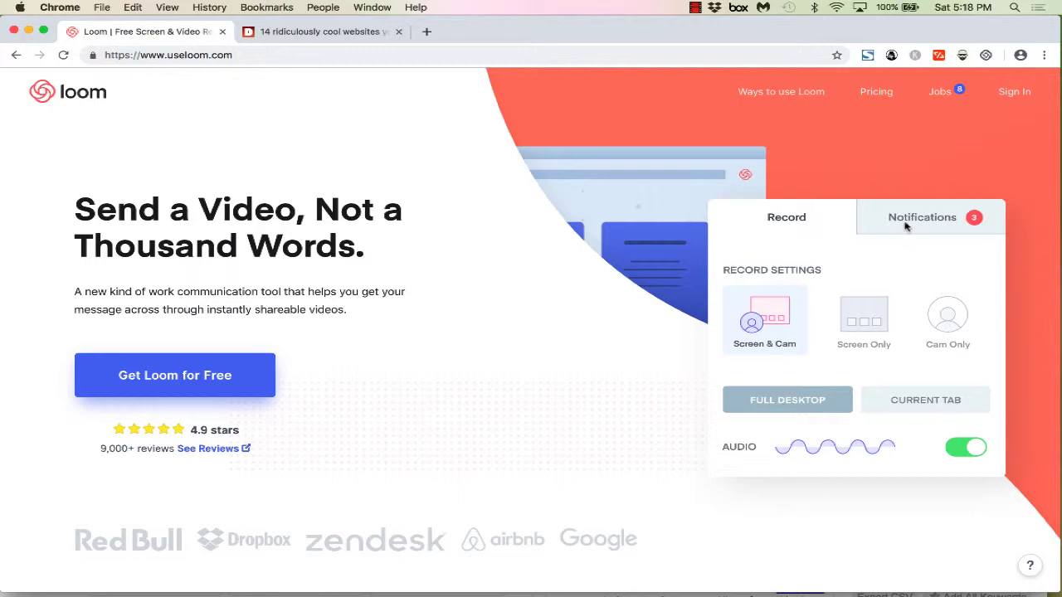
left_click(1013, 95)
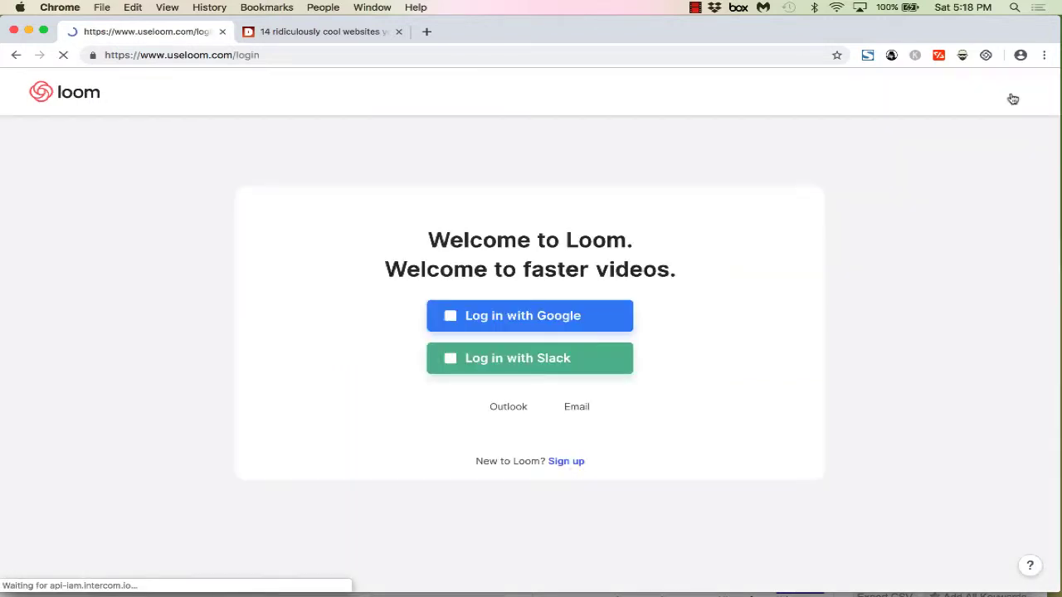
left_click(581, 421)
left_click(525, 293)
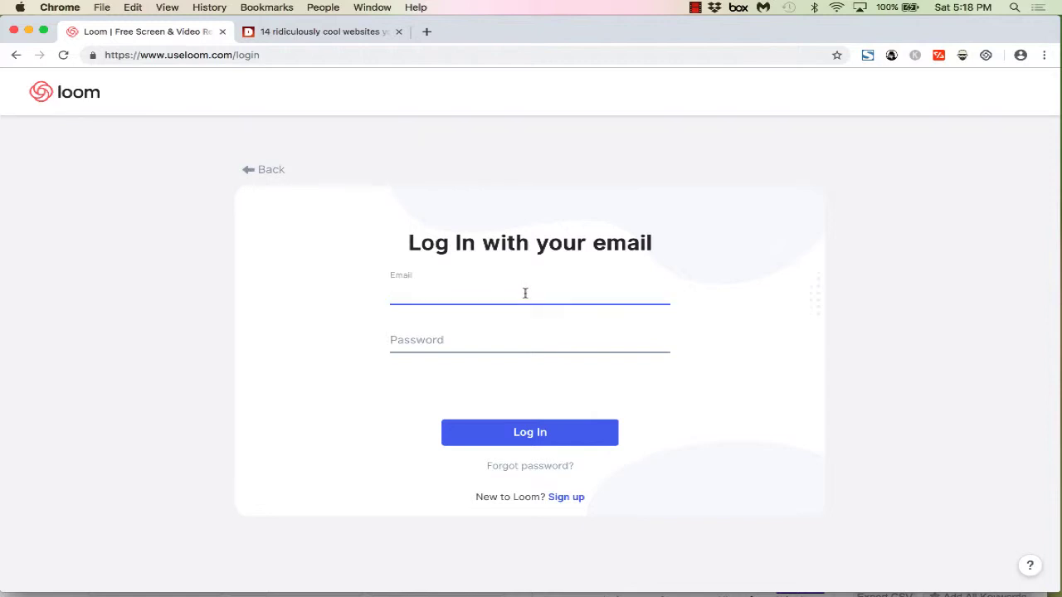
left_click(561, 440)
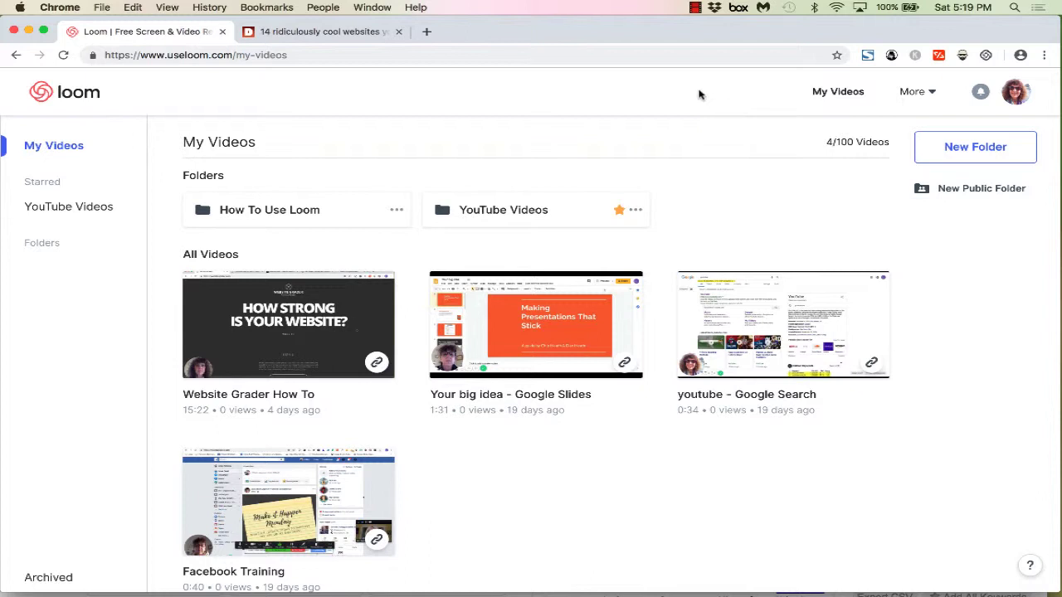
Step: Open the Loom recorder popup from the Chrome toolbar, showing the webcam preview
left_click(985, 56)
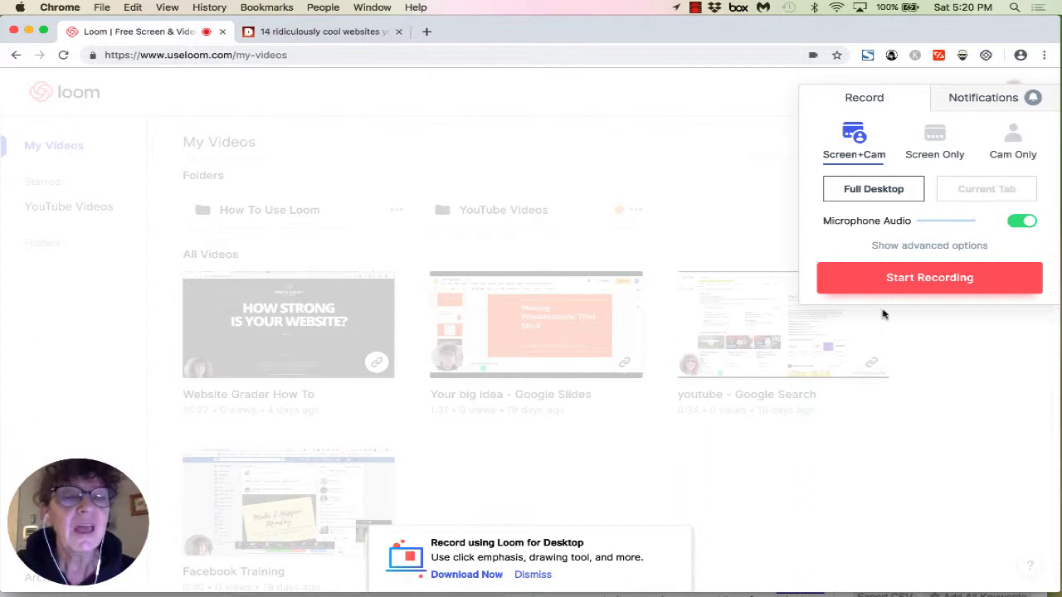
Step: Dismiss the 'Record using Loom for Desktop' banner and move the webcam bubble slightly
left_click(533, 574)
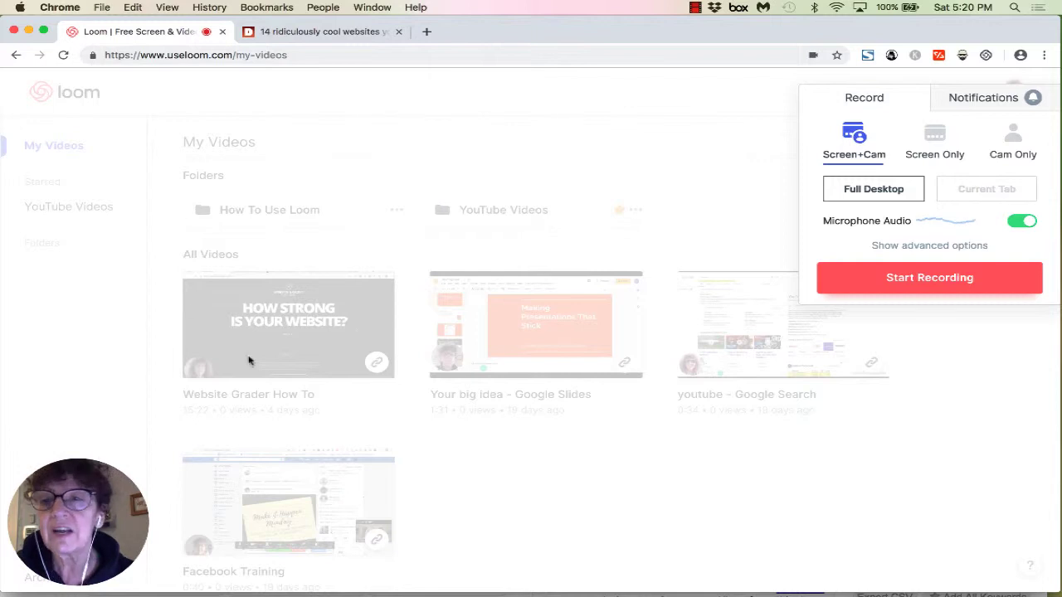
mouse_move(123, 501)
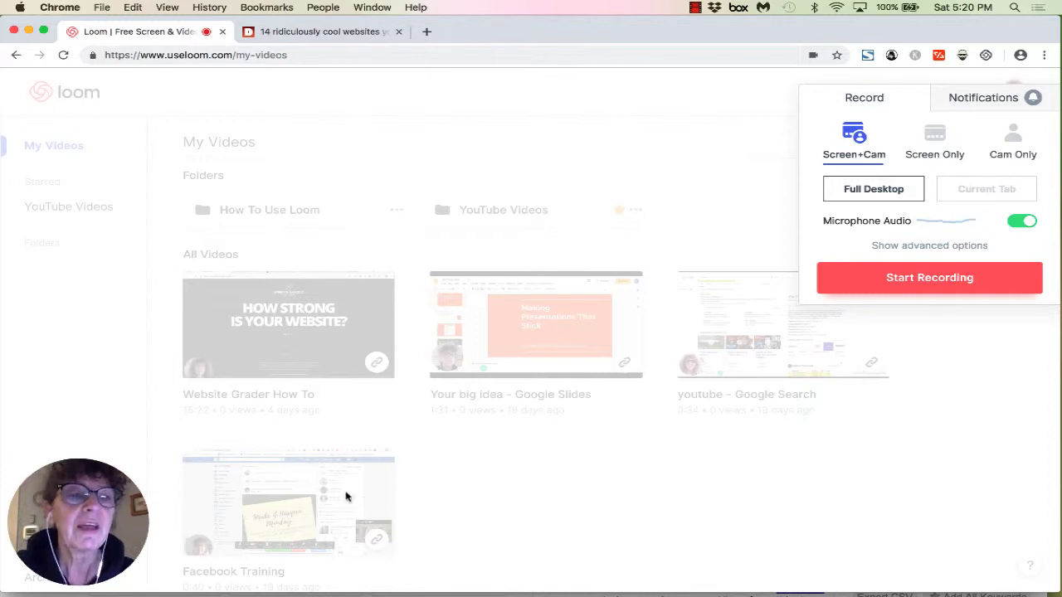
mouse_move(91, 526)
left_click_drag(98, 515, 89, 526)
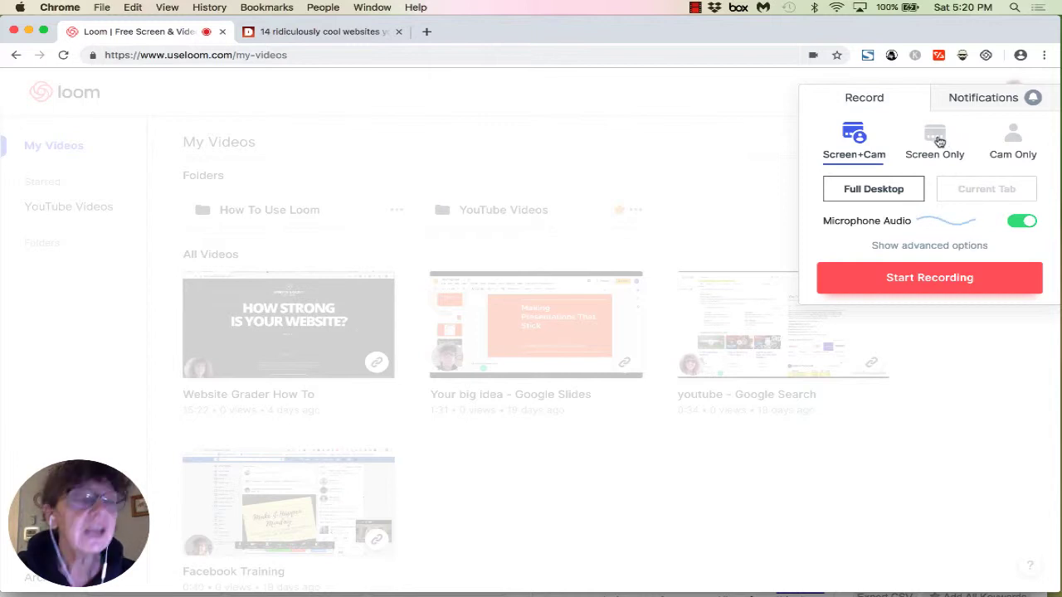
left_click(938, 139)
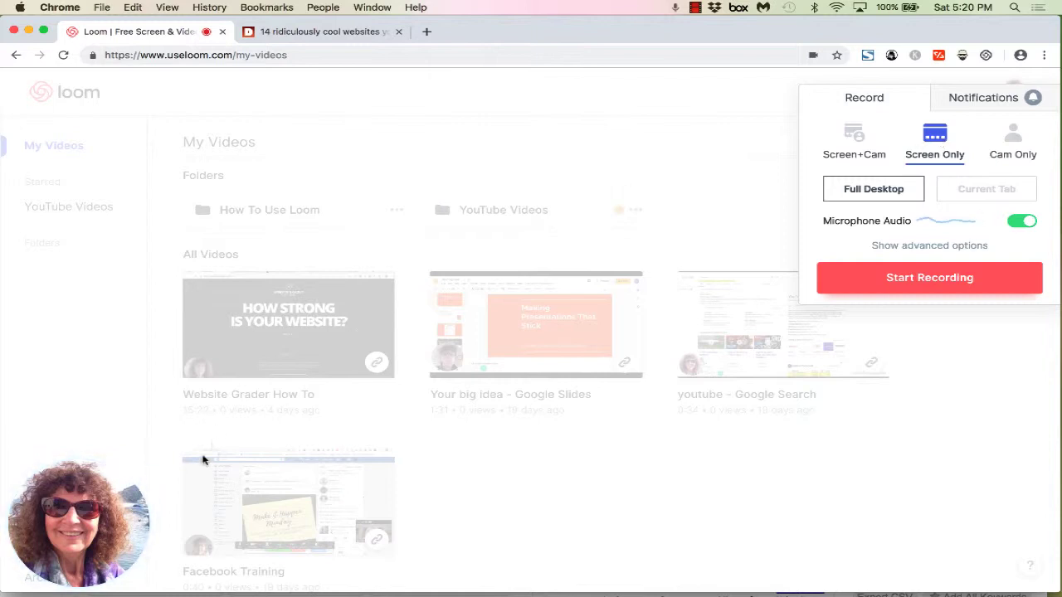
mouse_move(95, 514)
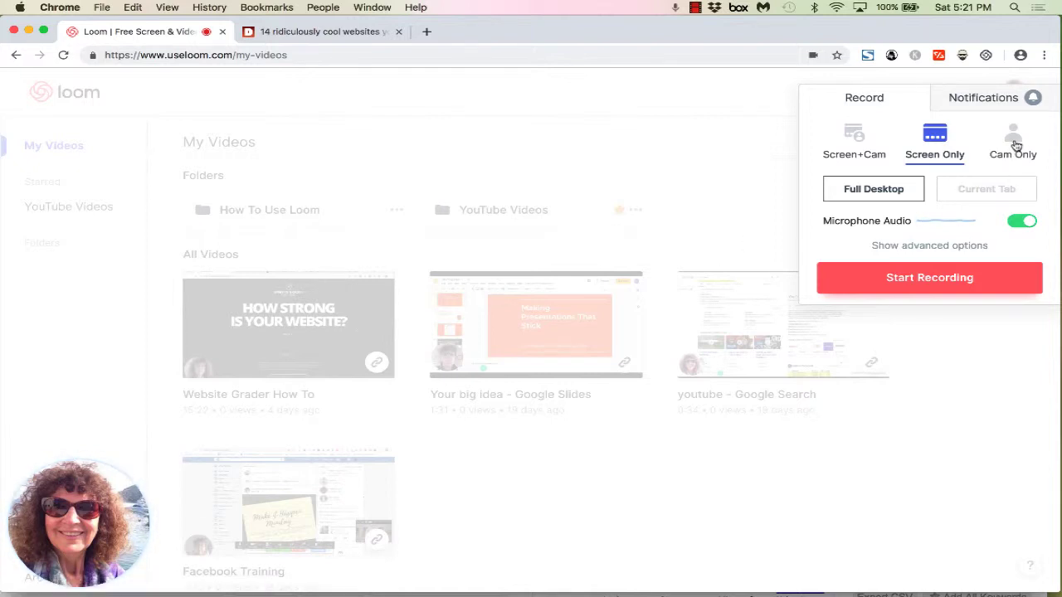
left_click(1015, 146)
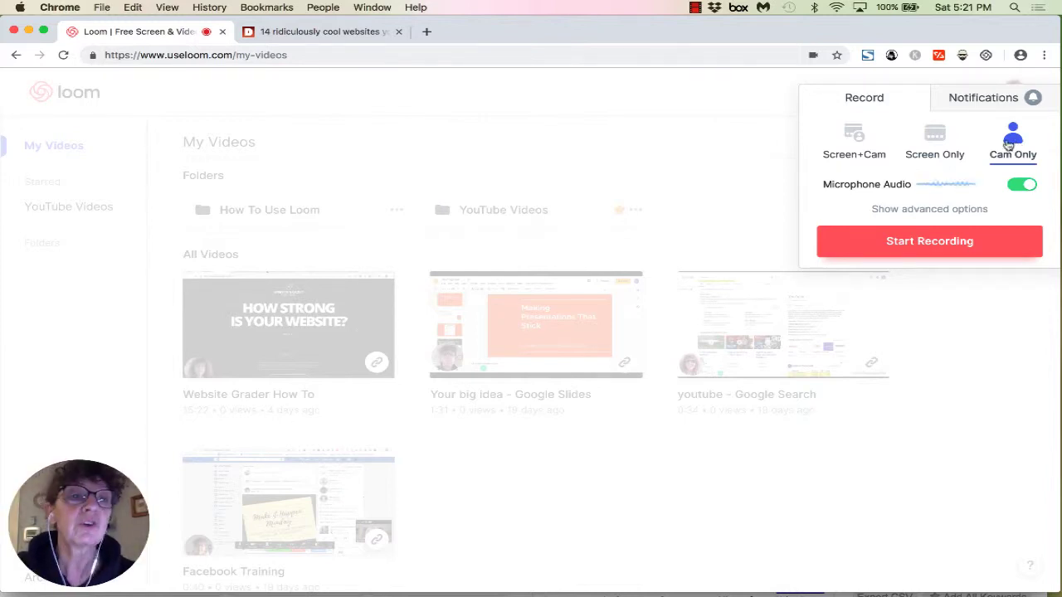
left_click(854, 138)
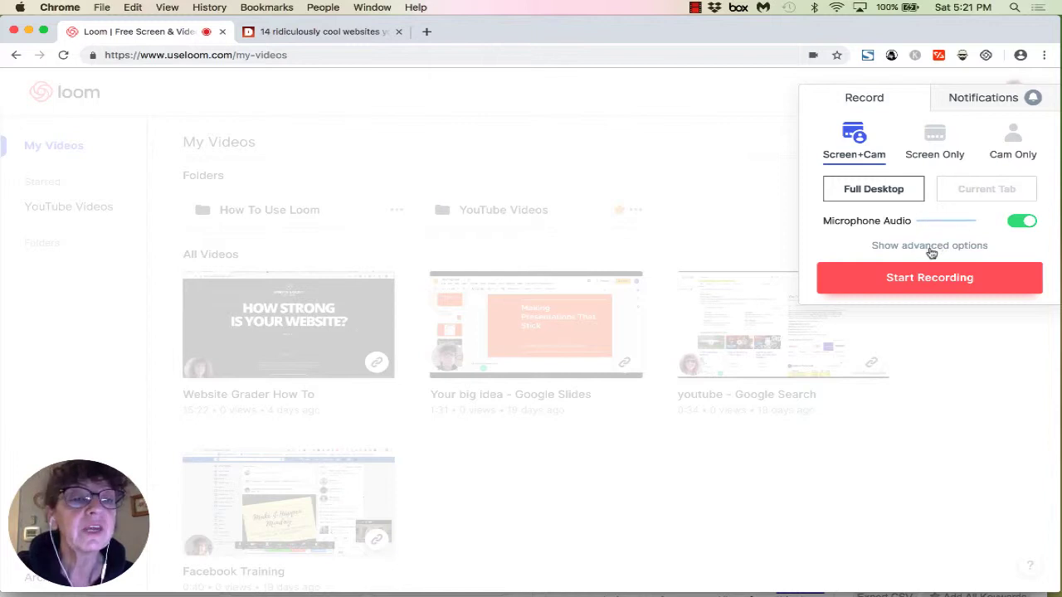
Step: Show Loom's advanced options and toggle Flip Camera off and back on
left_click(930, 249)
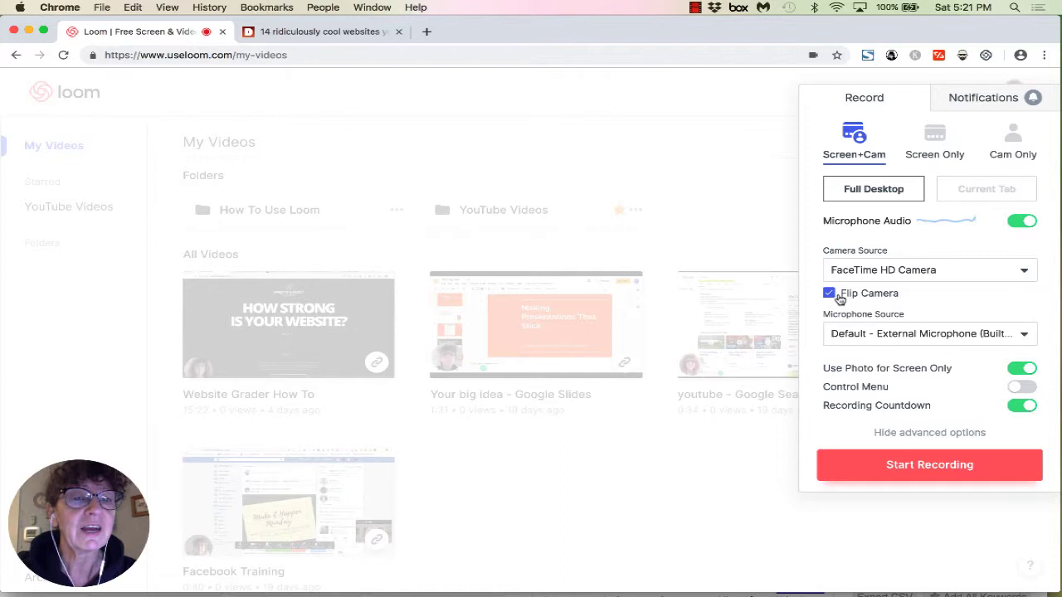
left_click(830, 299)
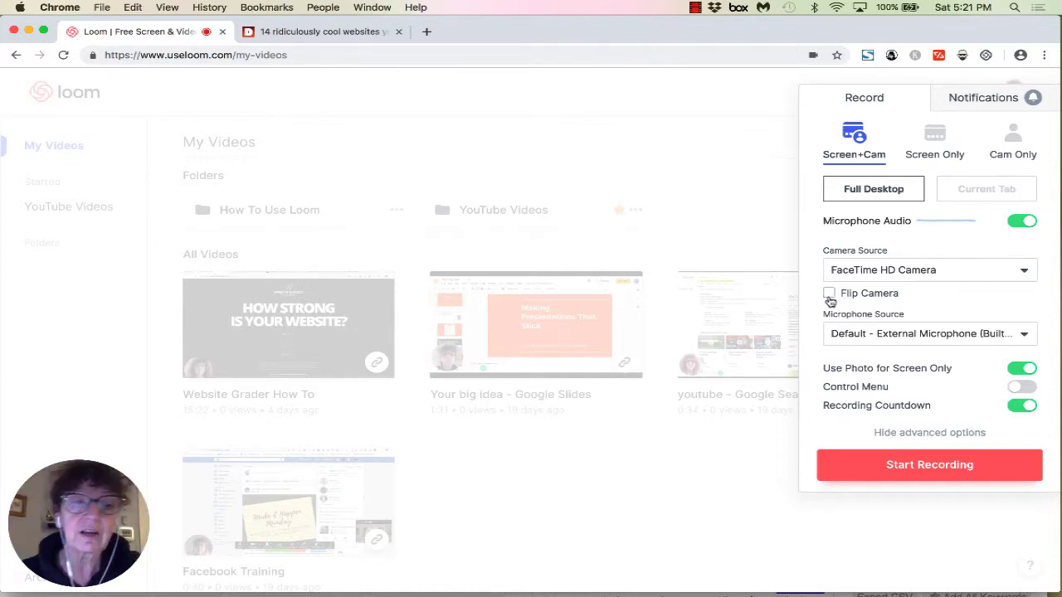
left_click(830, 295)
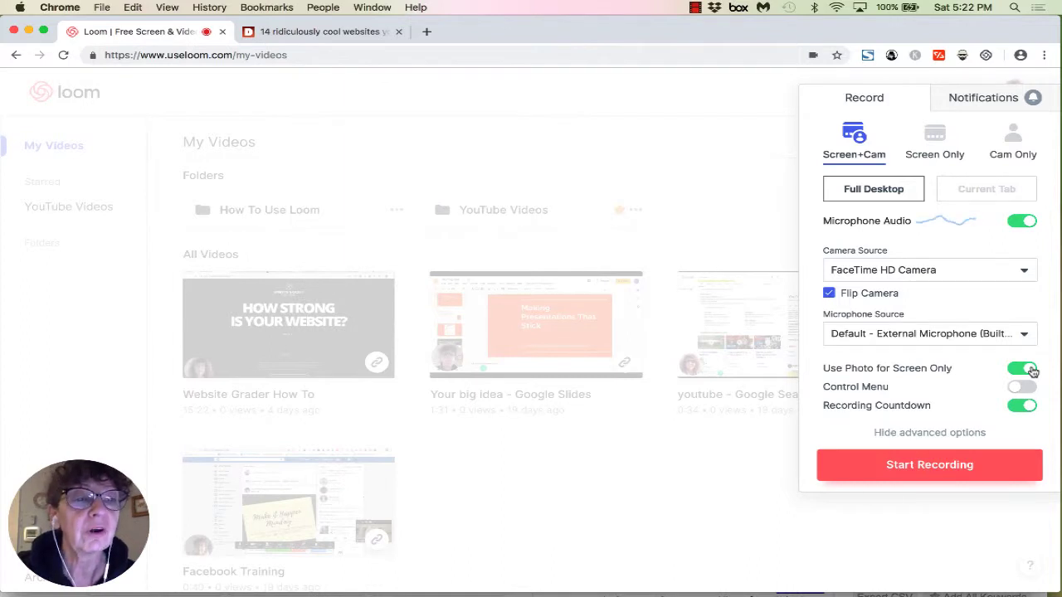
left_click(1028, 369)
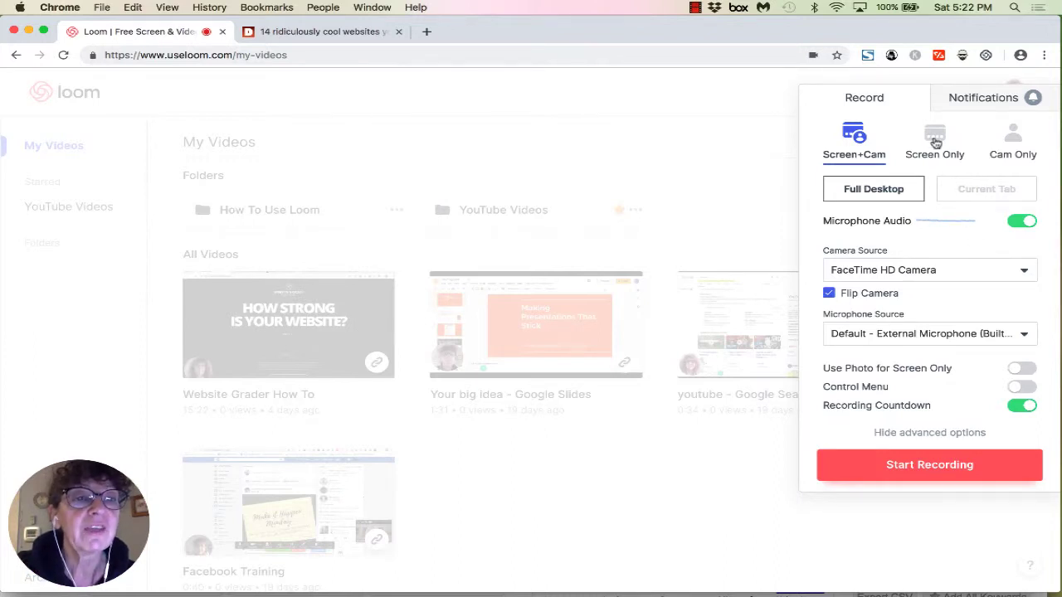
left_click(935, 142)
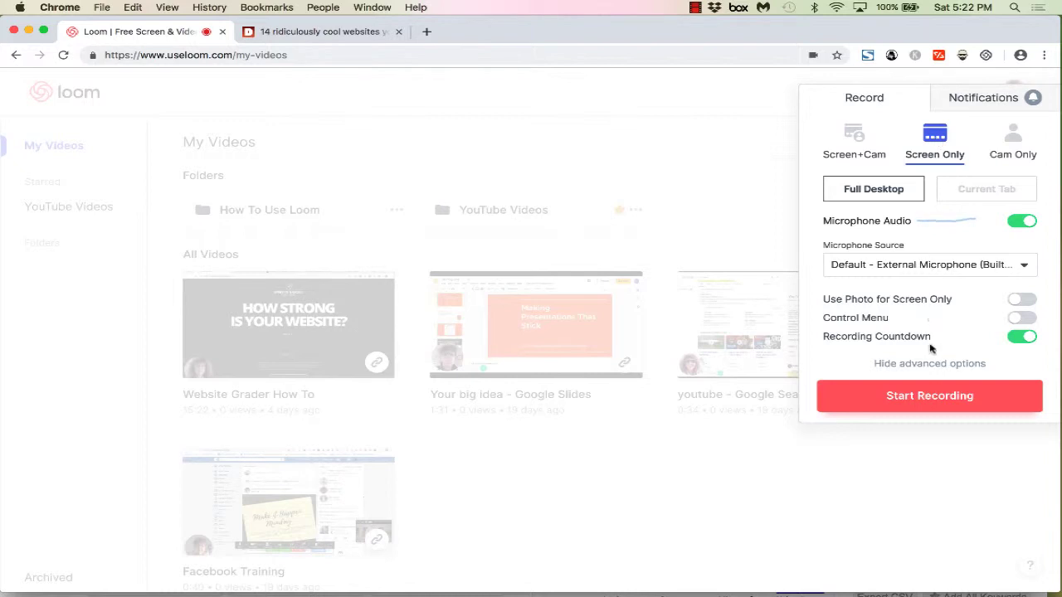
left_click(1023, 300)
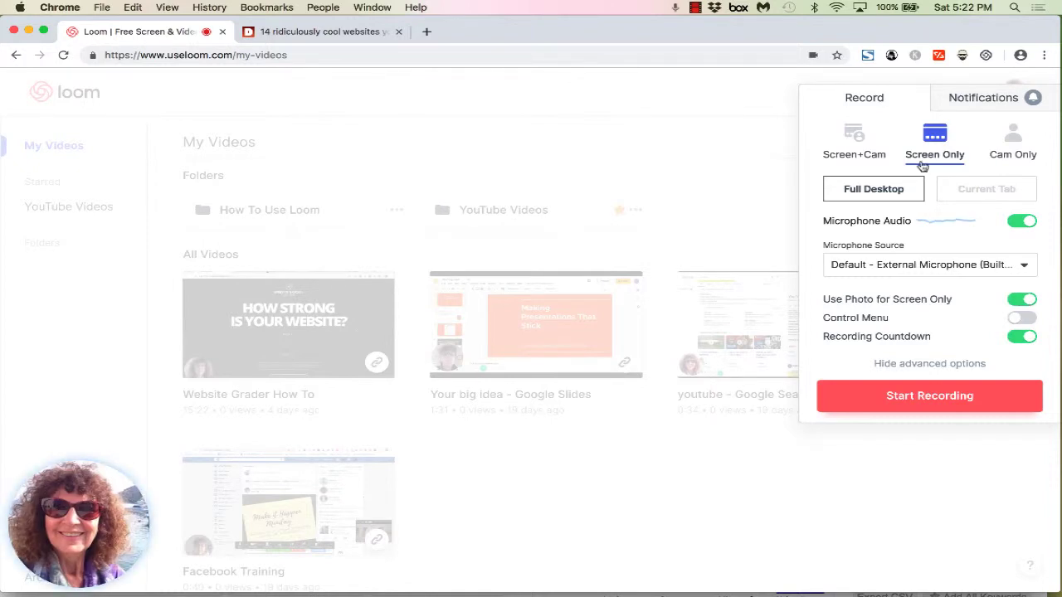
left_click(861, 140)
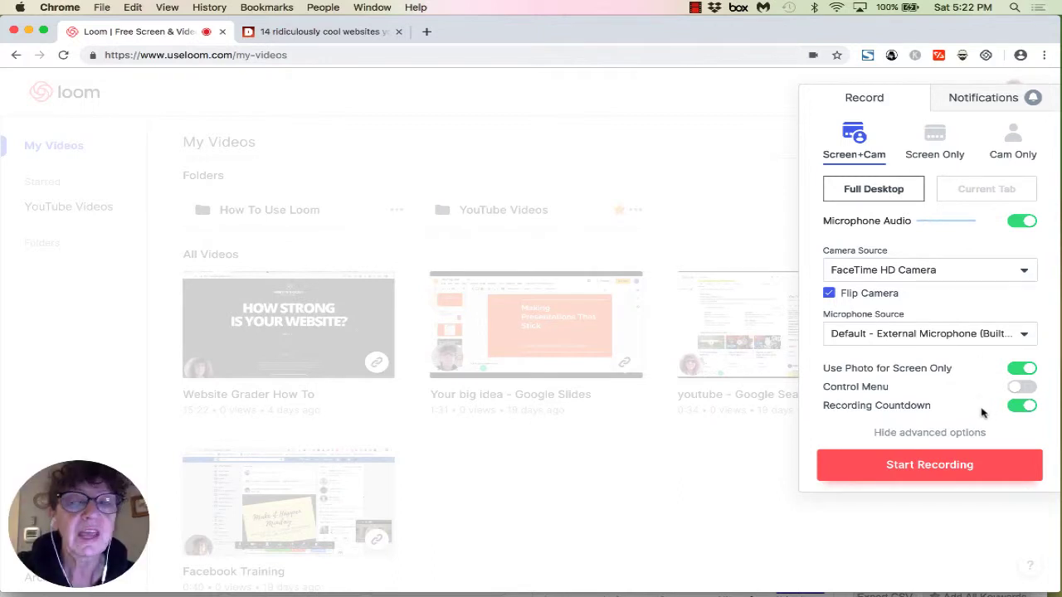
left_click(1021, 388)
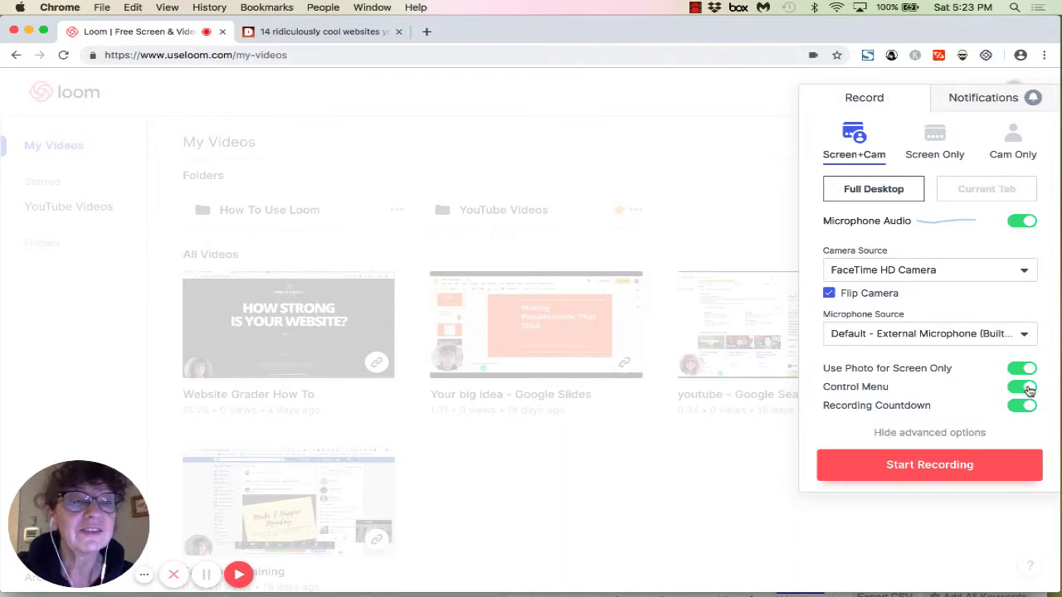
left_click(1027, 387)
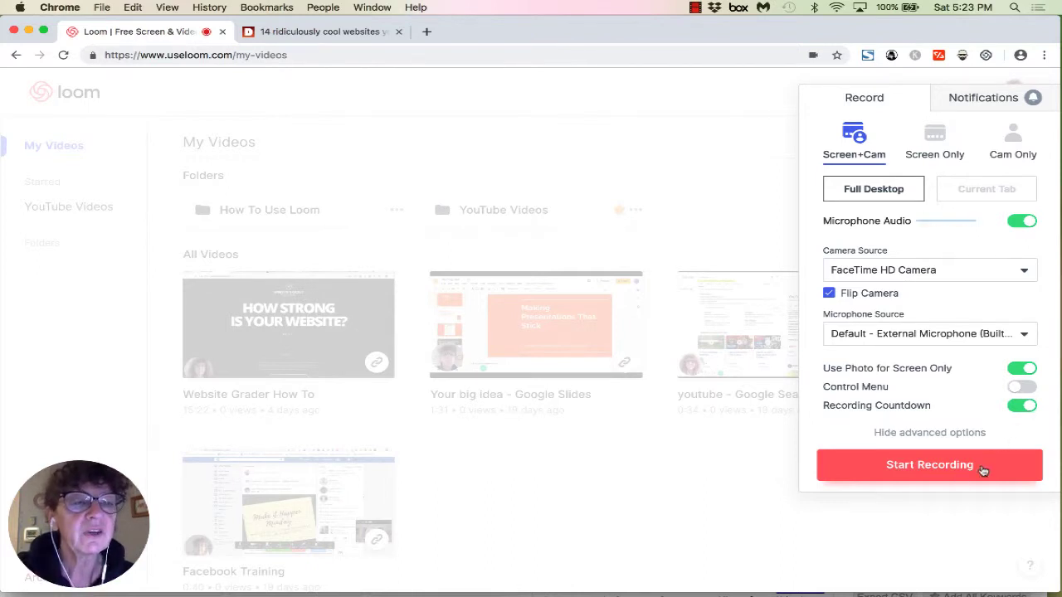
Step: Start a Screen+Cam recording of the entire screen and hide Chrome's sharing bar
left_click(952, 471)
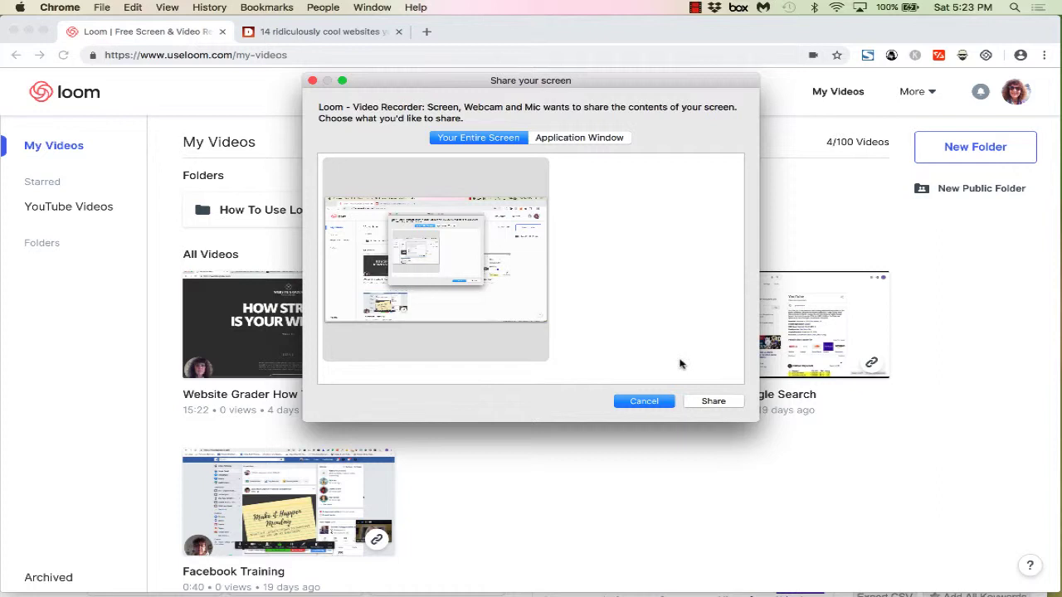
left_click(713, 402)
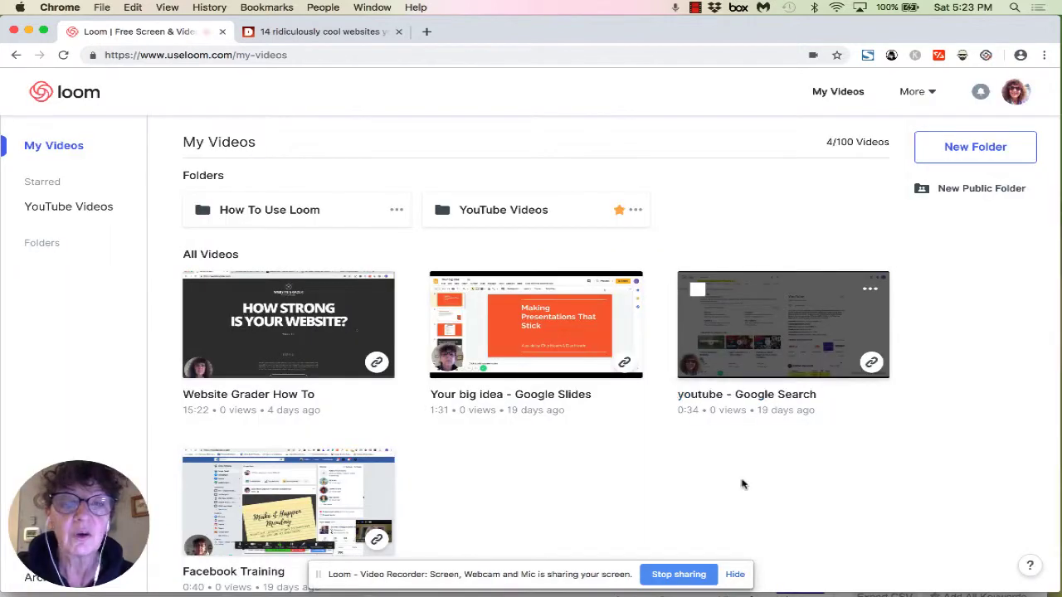
left_click(735, 575)
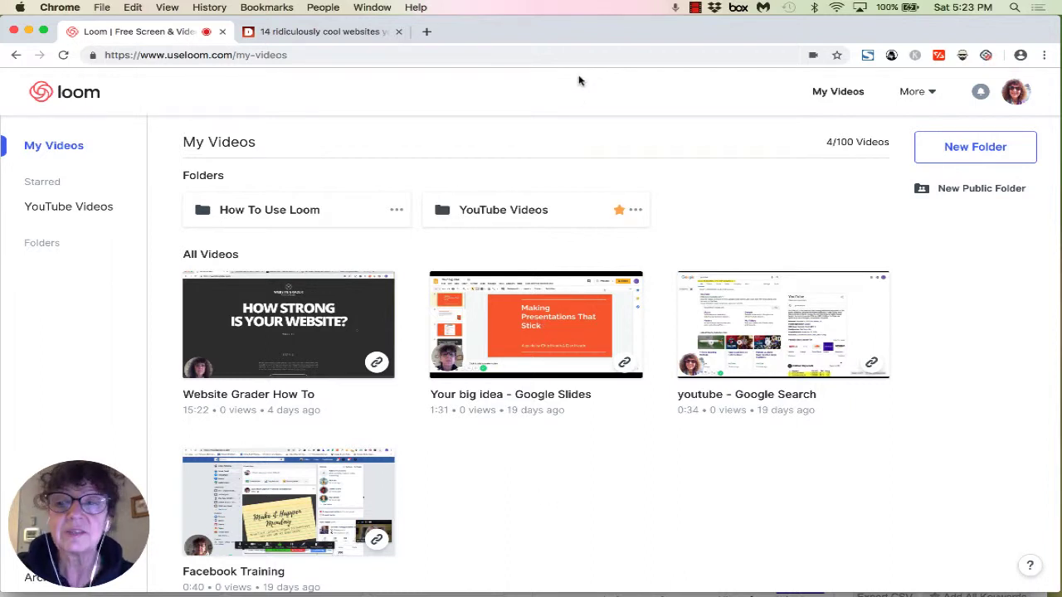
Step: Scroll the '14 ridiculously cool websites' article down to its author section
left_click(333, 32)
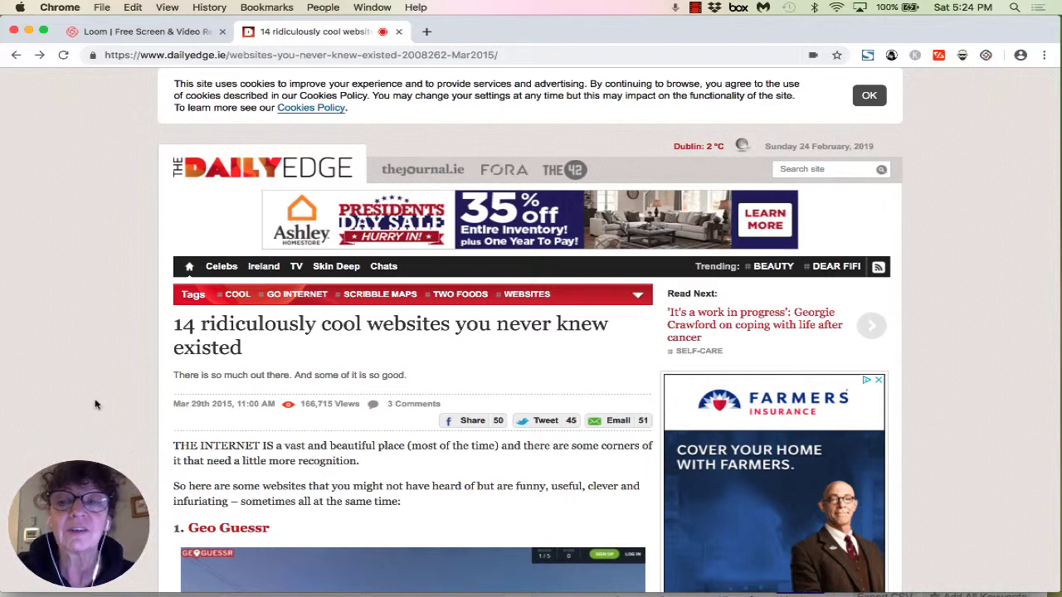
scroll(391, 411, "down", 10)
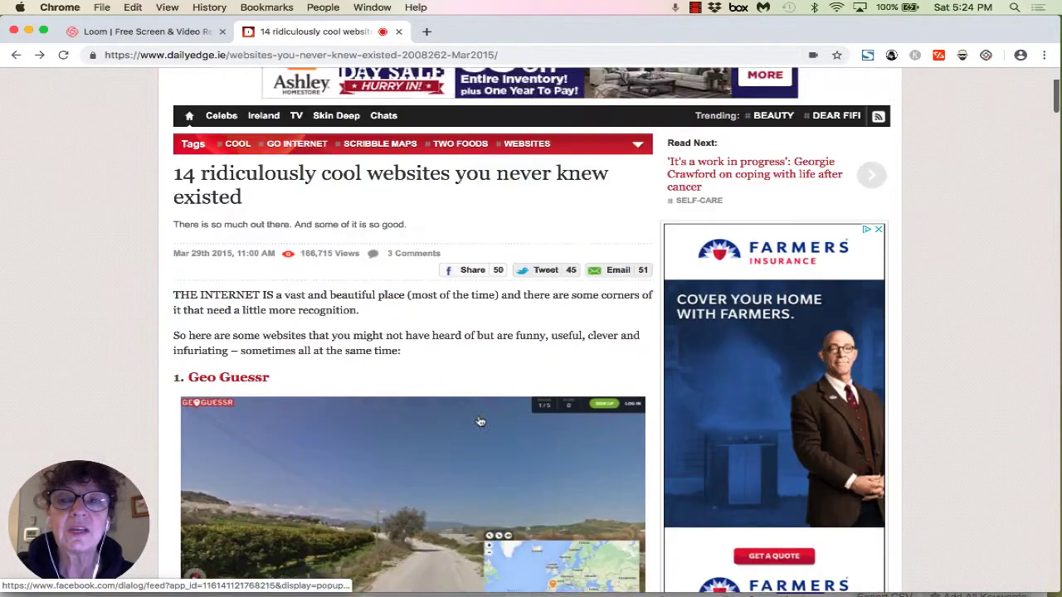
scroll(480, 420, "down", 20)
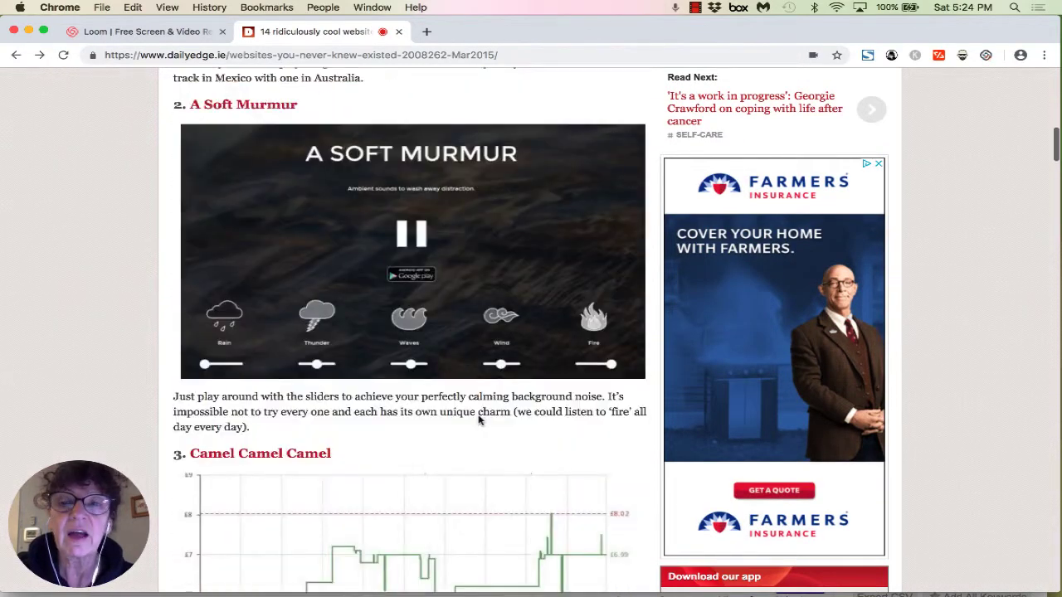
scroll(480, 419, "down", 11)
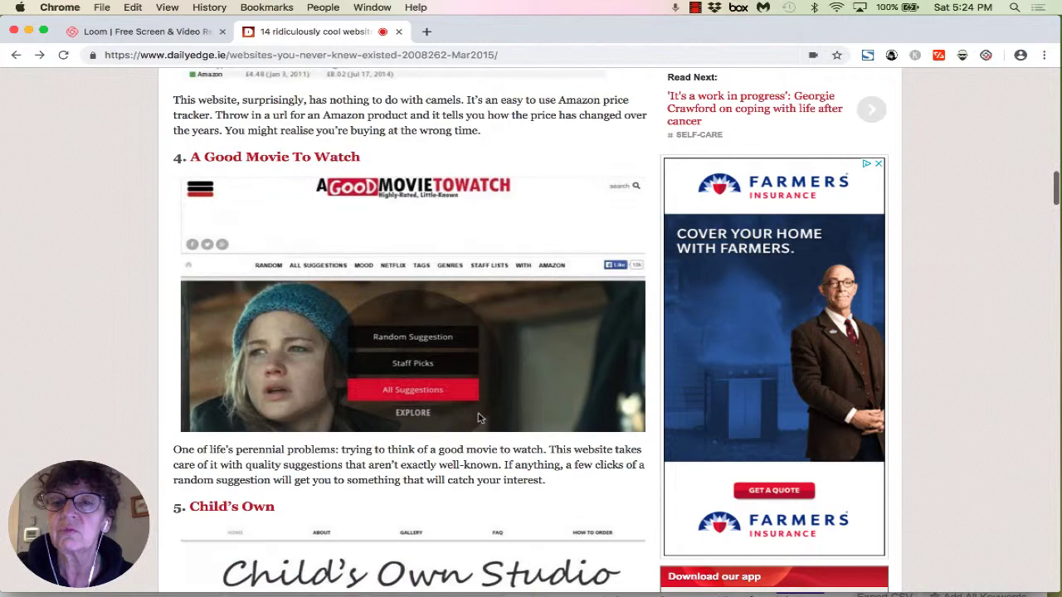
scroll(479, 419, "down", 13)
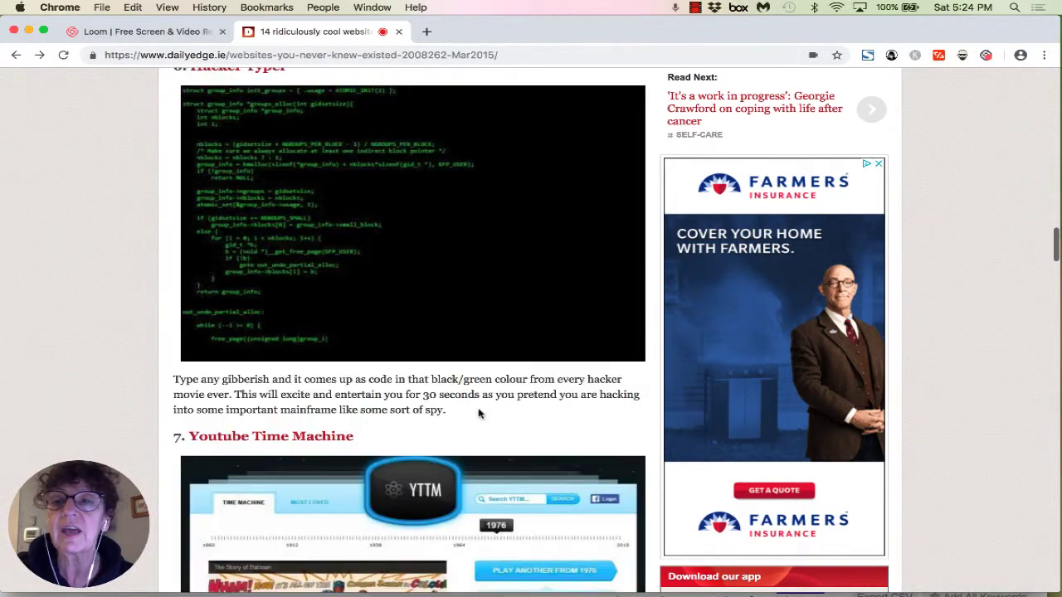
scroll(478, 414, "up", 1)
scroll(478, 410, "down", 5)
scroll(478, 409, "down", 12)
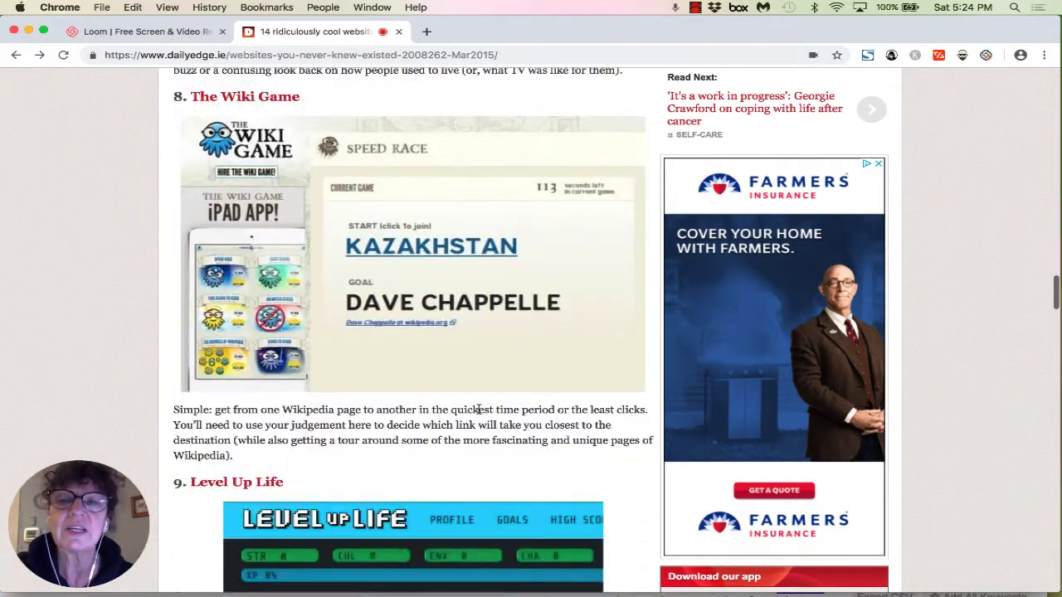
scroll(478, 409, "down", 11)
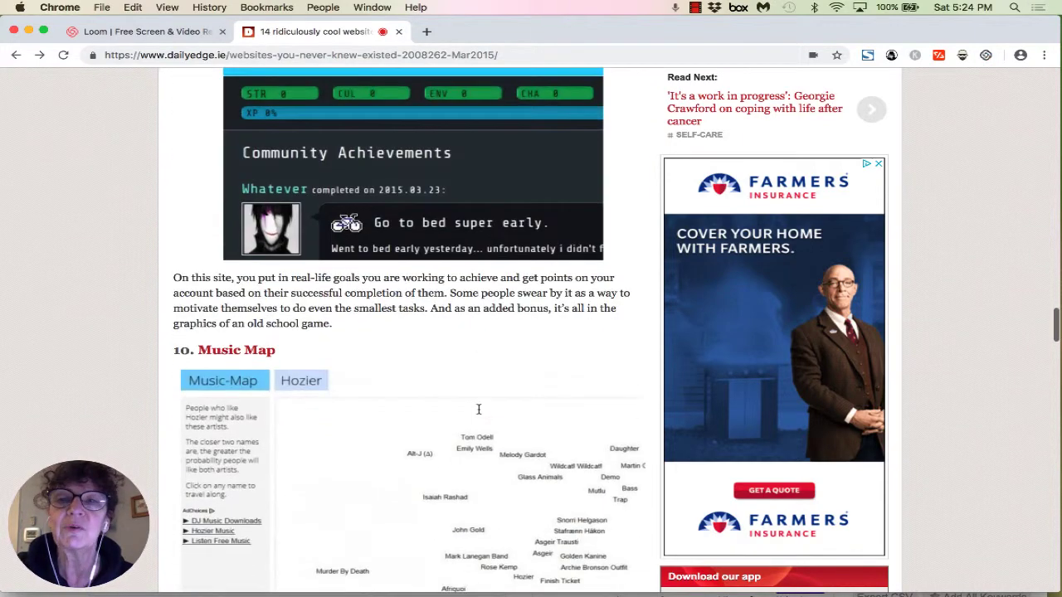
scroll(478, 411, "down", 12)
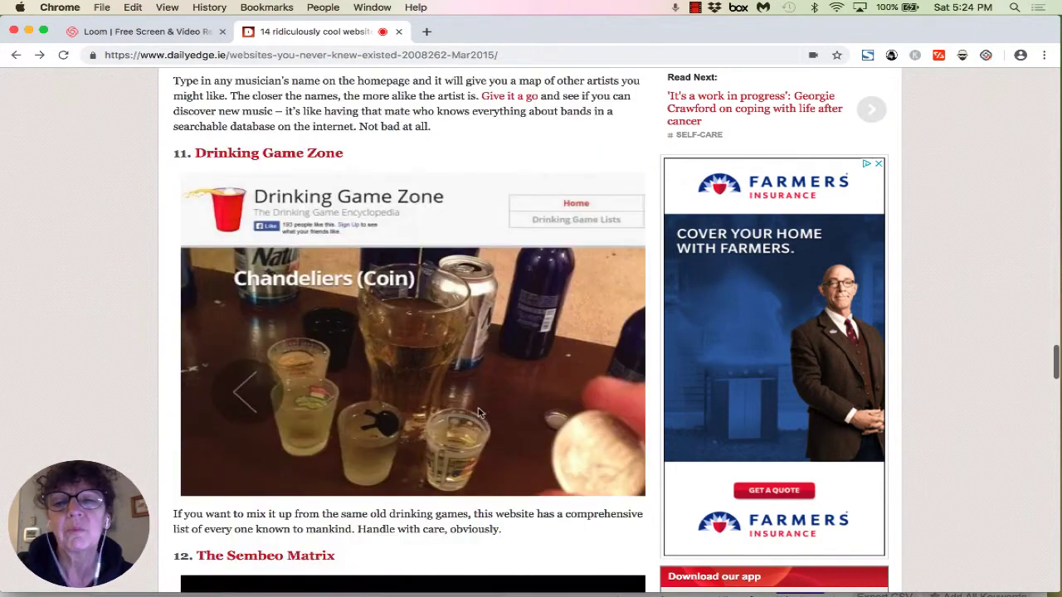
scroll(478, 413, "down", 16)
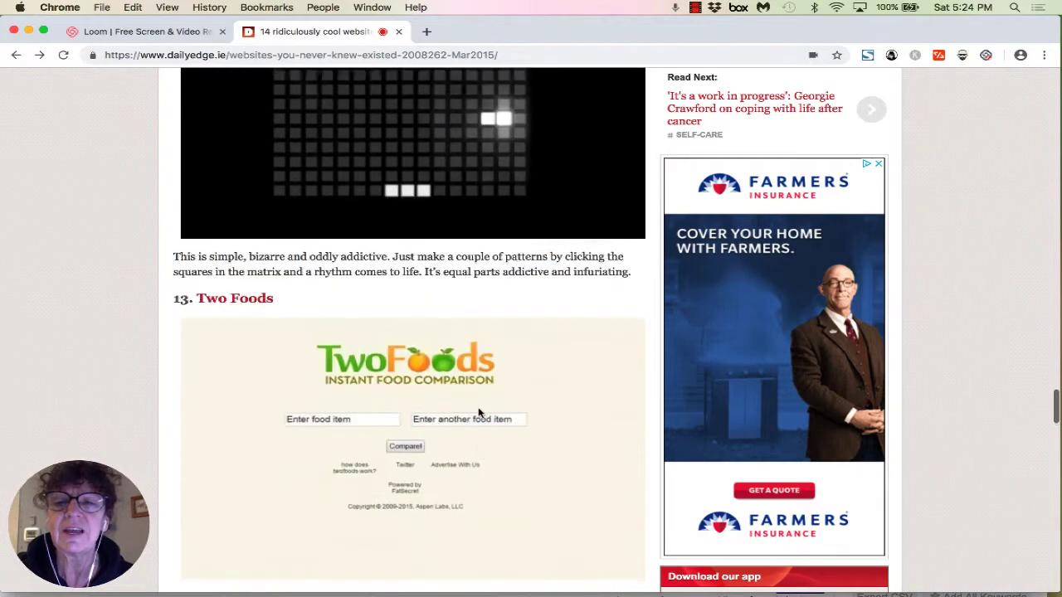
scroll(478, 413, "down", 9)
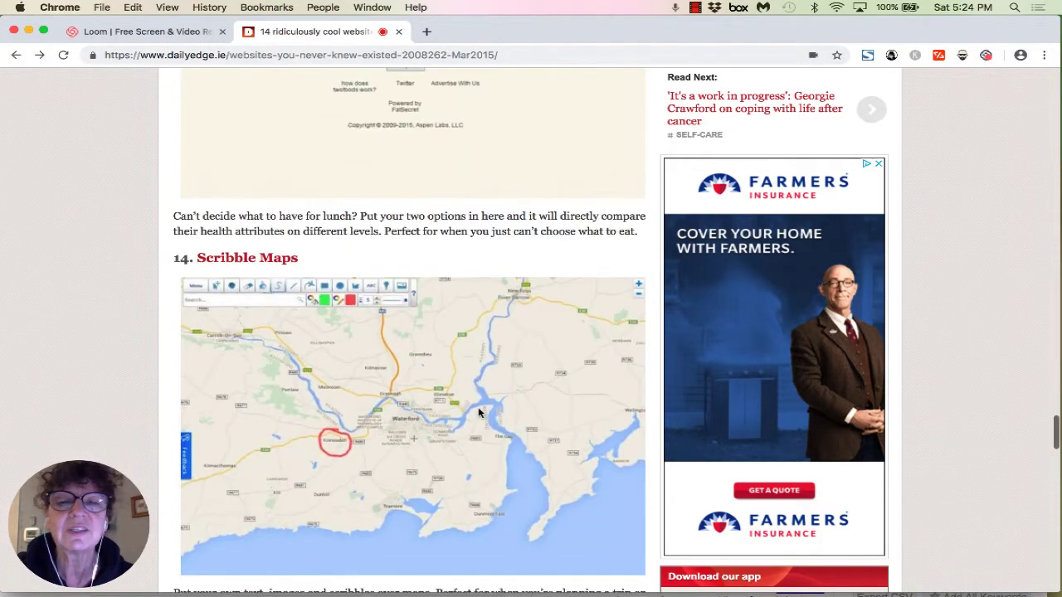
scroll(477, 412, "down", 10)
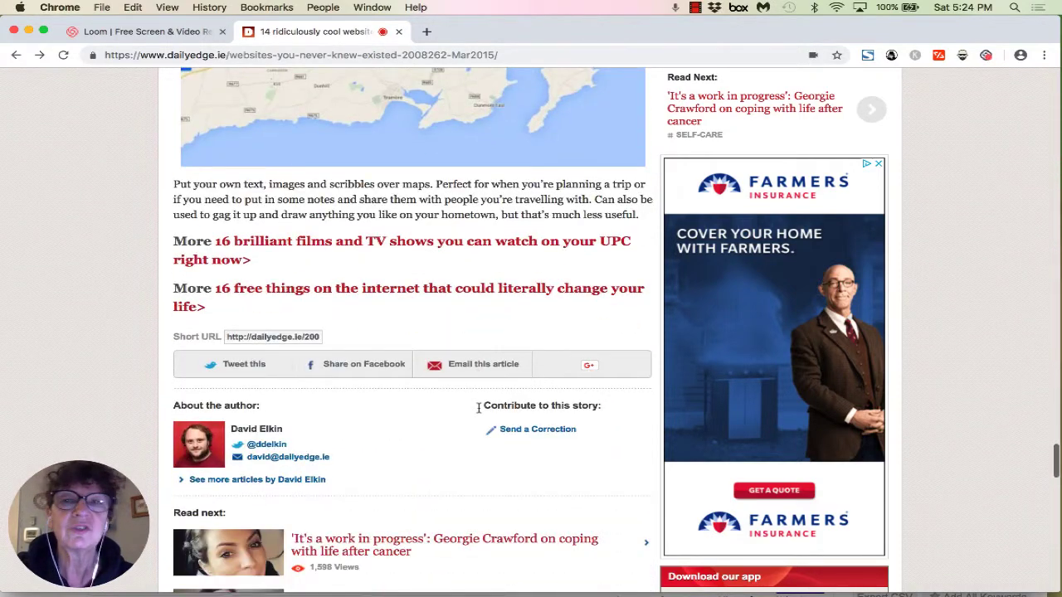
scroll(478, 407, "down", 3)
Step: Open a new Chrome tab on the Google search page, clearing a false-start letter
left_click(426, 32)
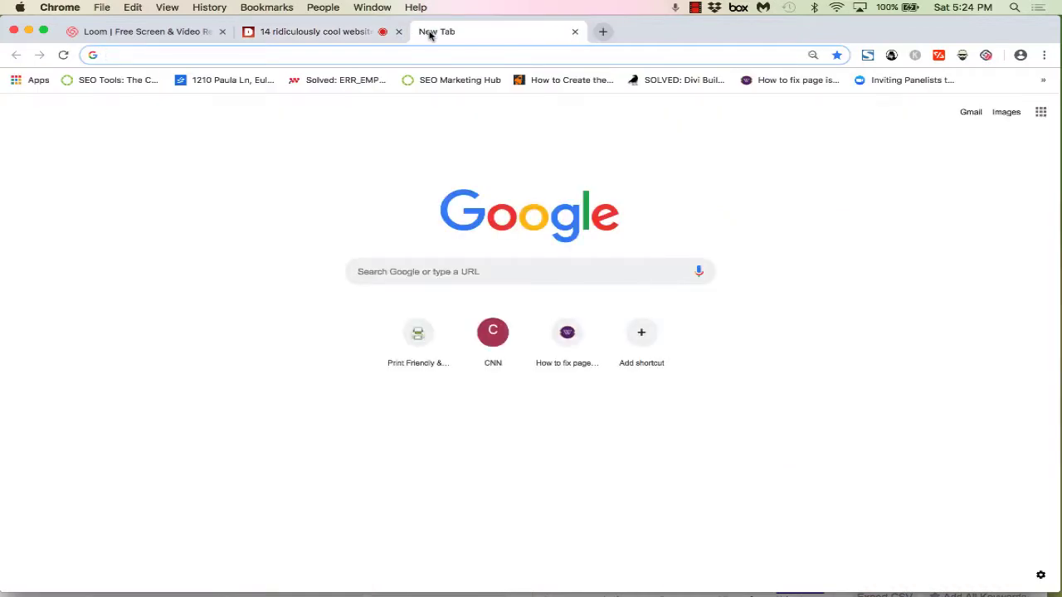
left_click(445, 269)
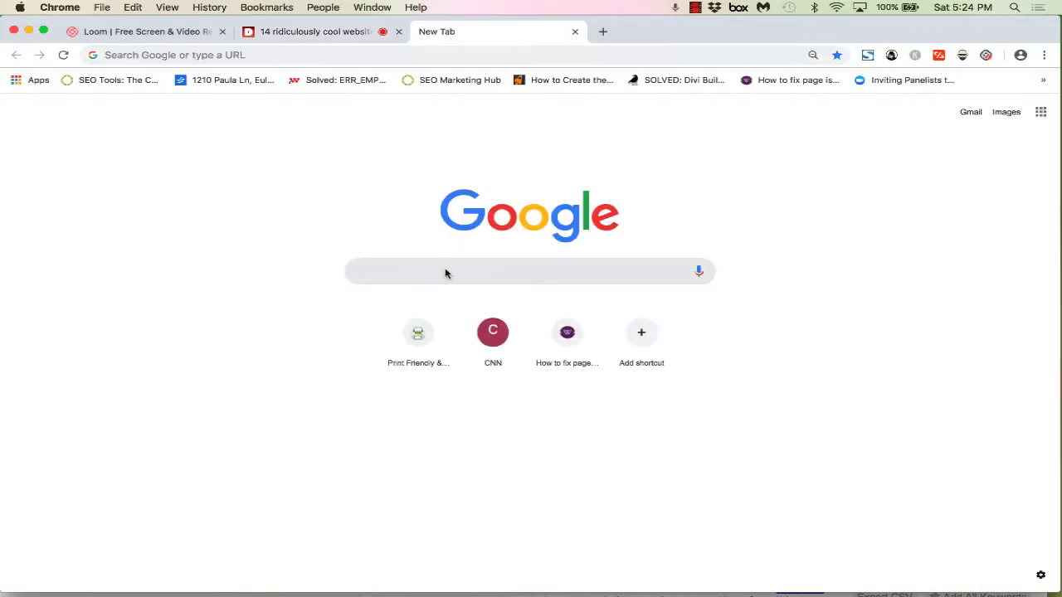
type("G")
key("BackSpace")
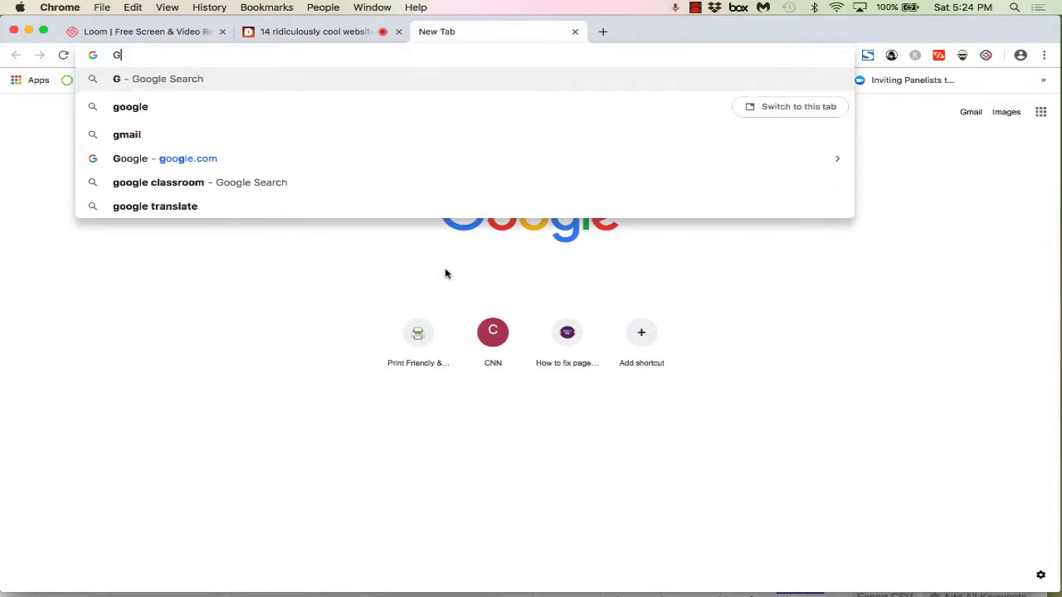
key("BackSpace")
left_click(455, 294)
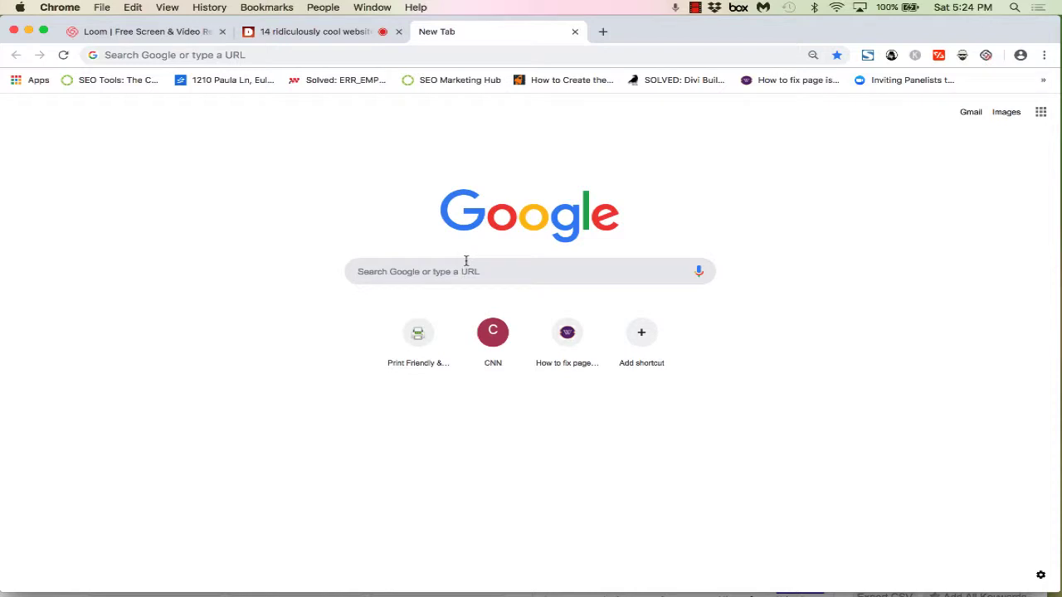
Step: Search Google for 'good netflix'
left_click(466, 261)
type("goodn")
key("BackSpace")
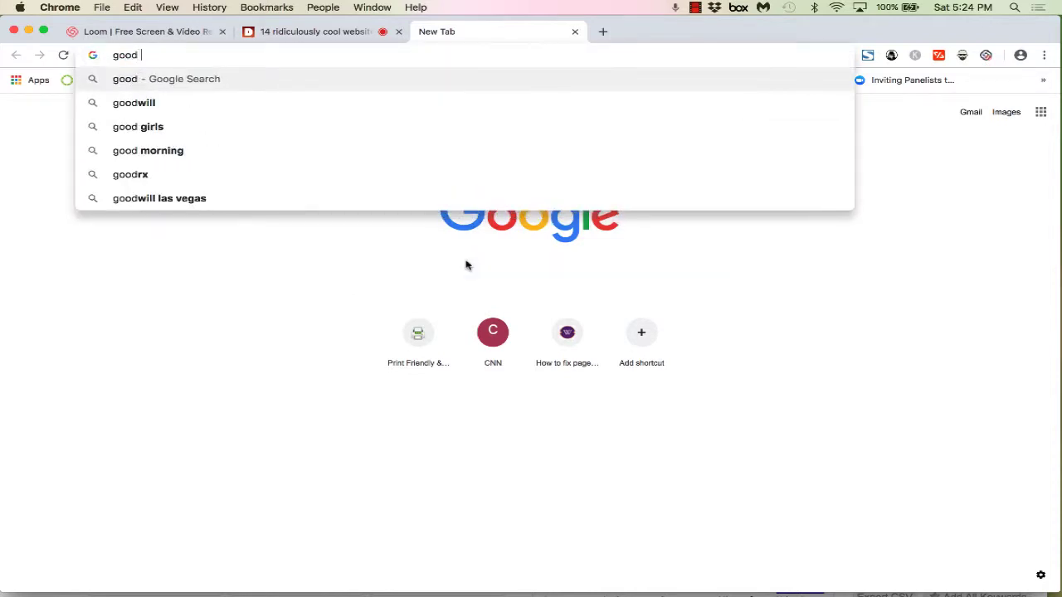
type("netflixt")
key("Return")
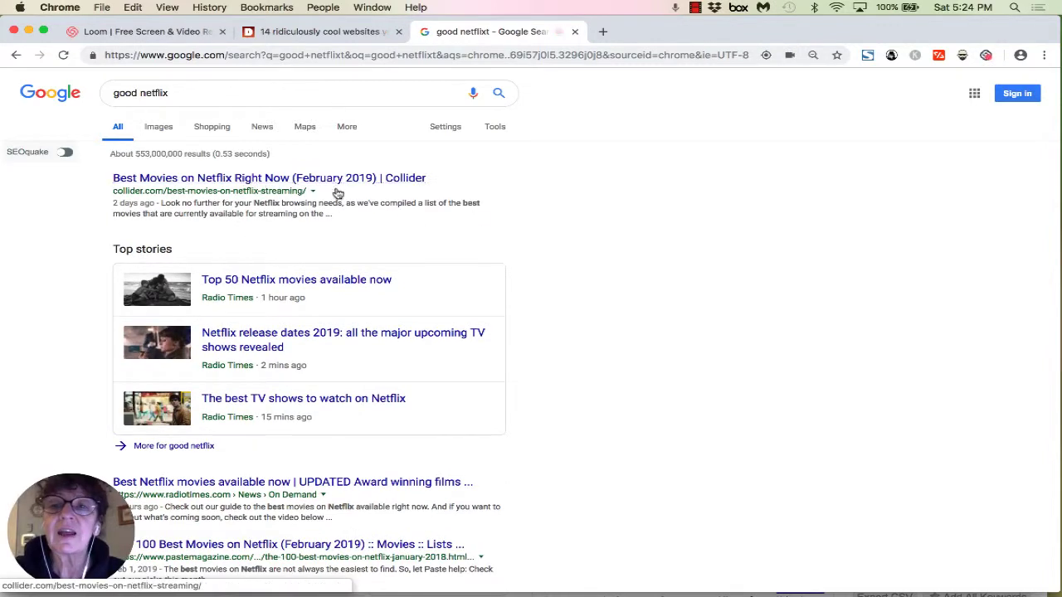
Step: Open Collider's Best Movies on Netflix article, close its bottom ad, and scroll to Roma
left_click(299, 179)
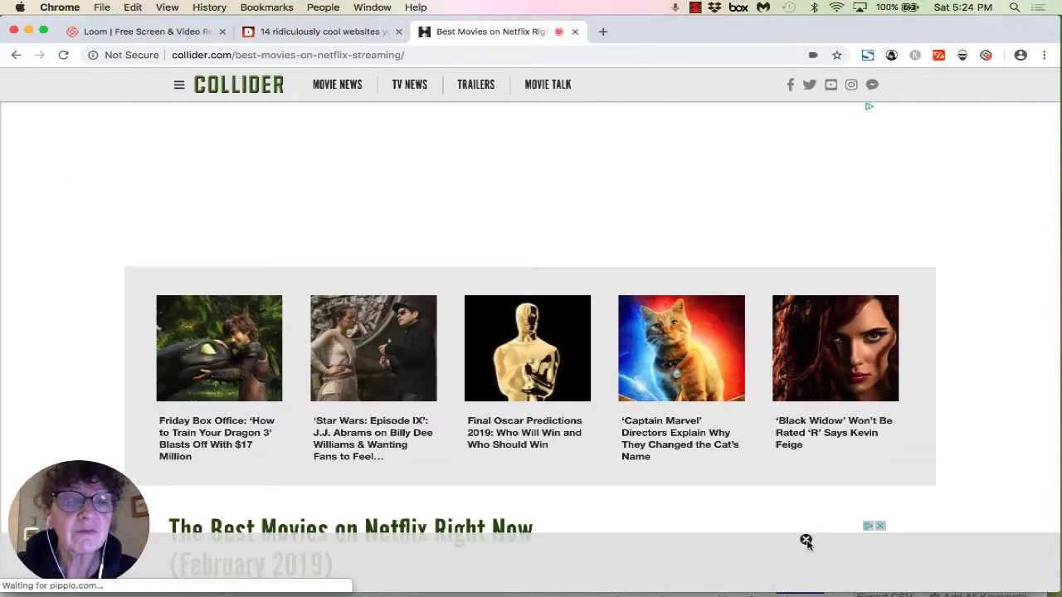
left_click(806, 541)
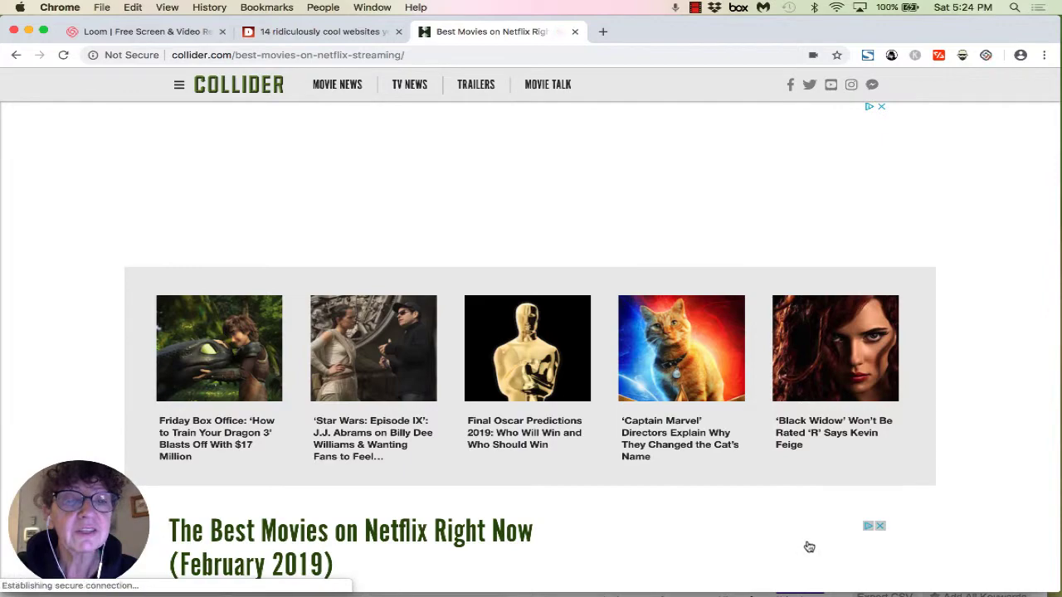
scroll(784, 557, "down", 5)
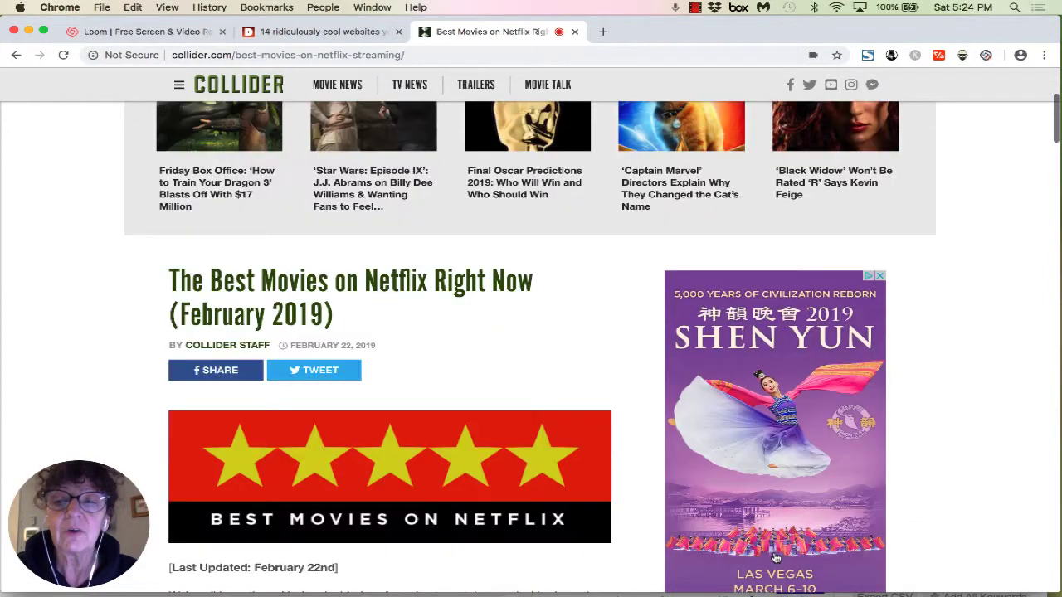
scroll(776, 557, "down", 10)
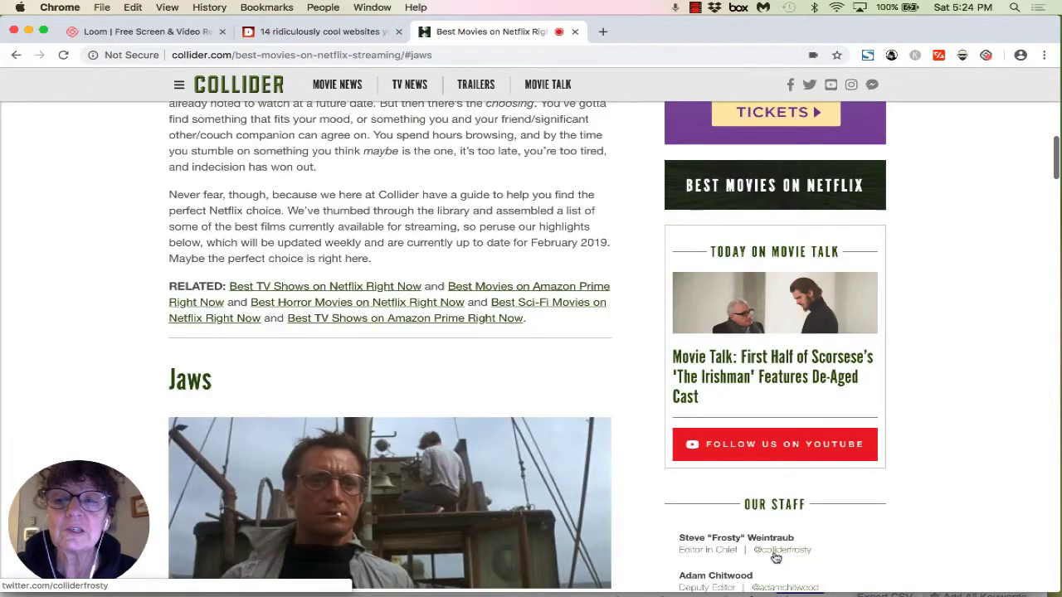
scroll(776, 558, "down", 4)
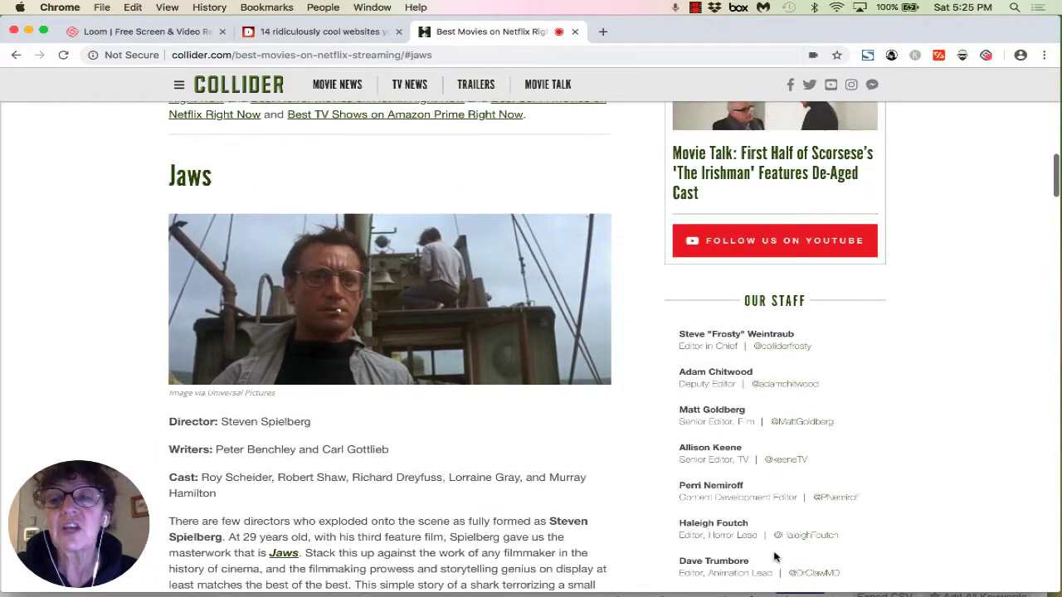
scroll(776, 557, "down", 10)
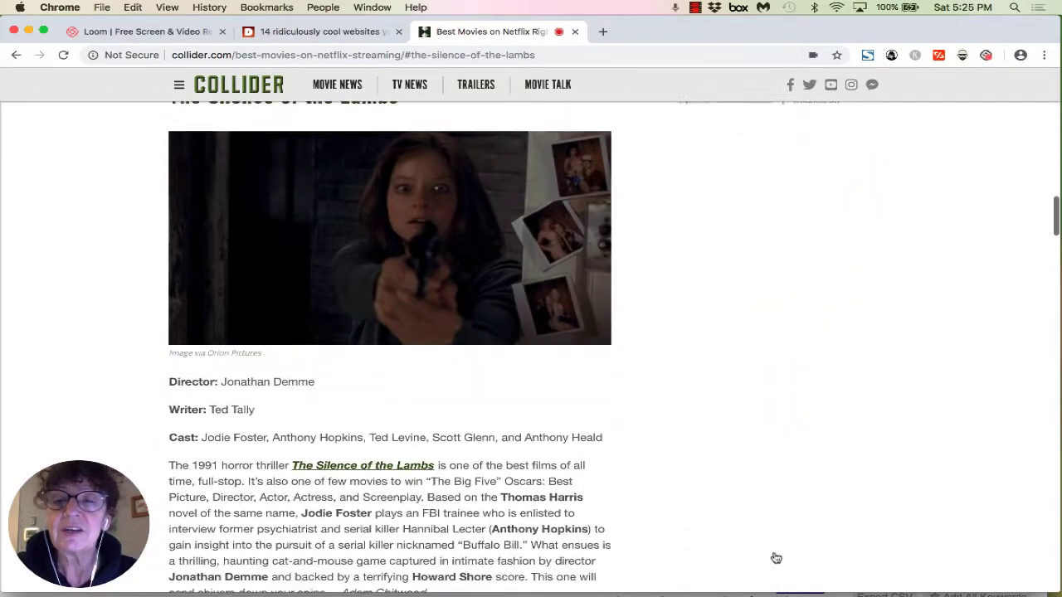
scroll(775, 558, "down", 13)
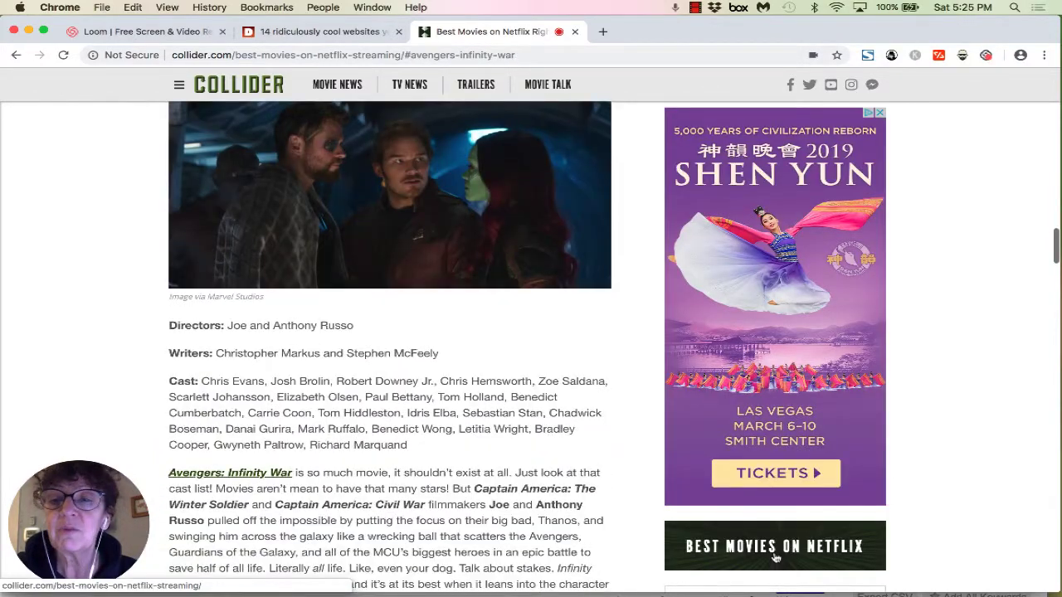
scroll(776, 558, "down", 10)
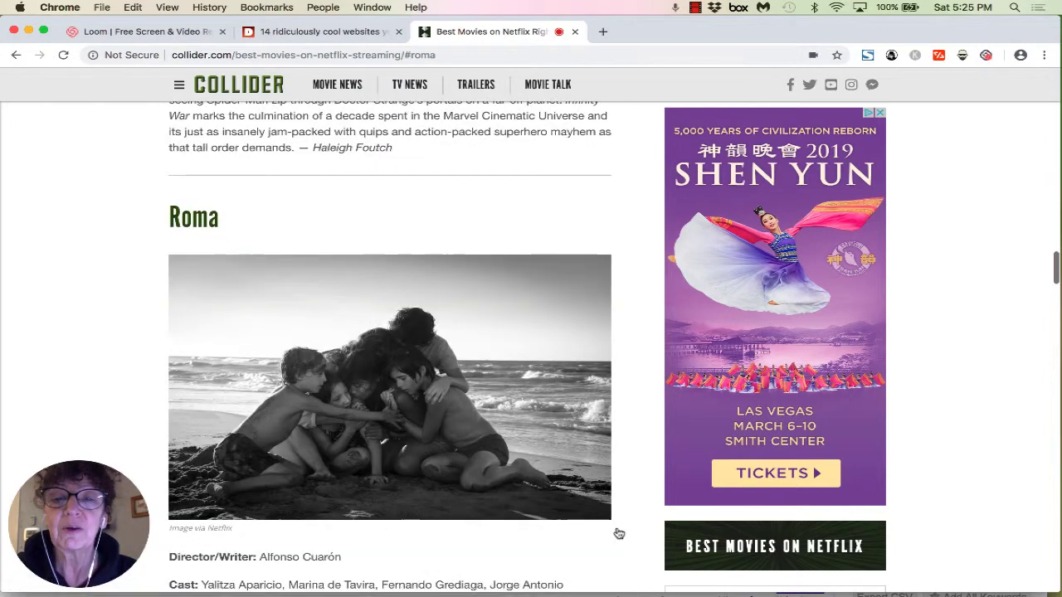
scroll(618, 534, "down", 1)
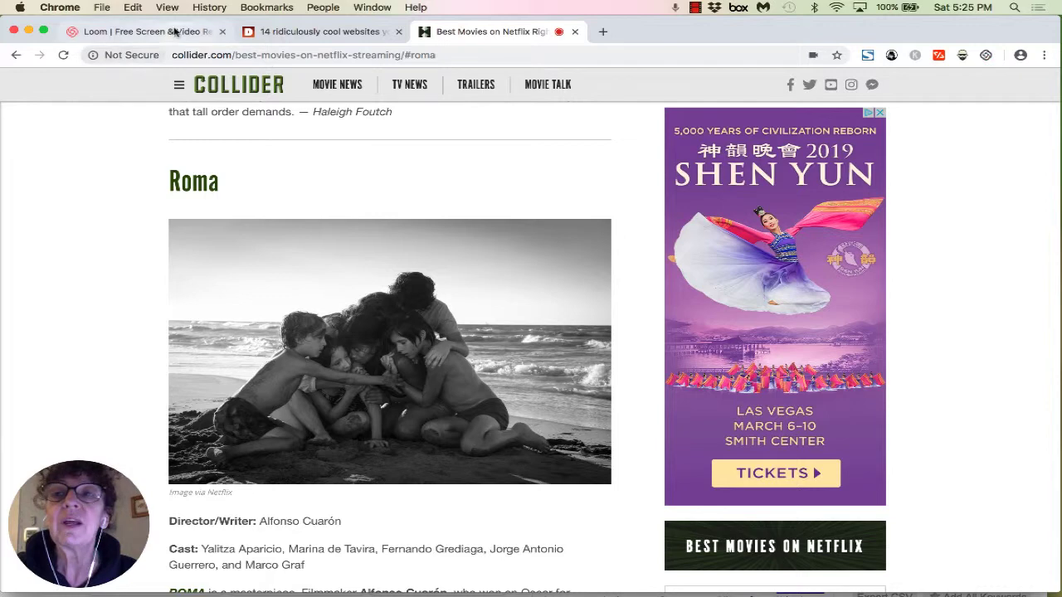
Step: Return to the top of the cool-websites article and stop the Loom recording
left_click(348, 35)
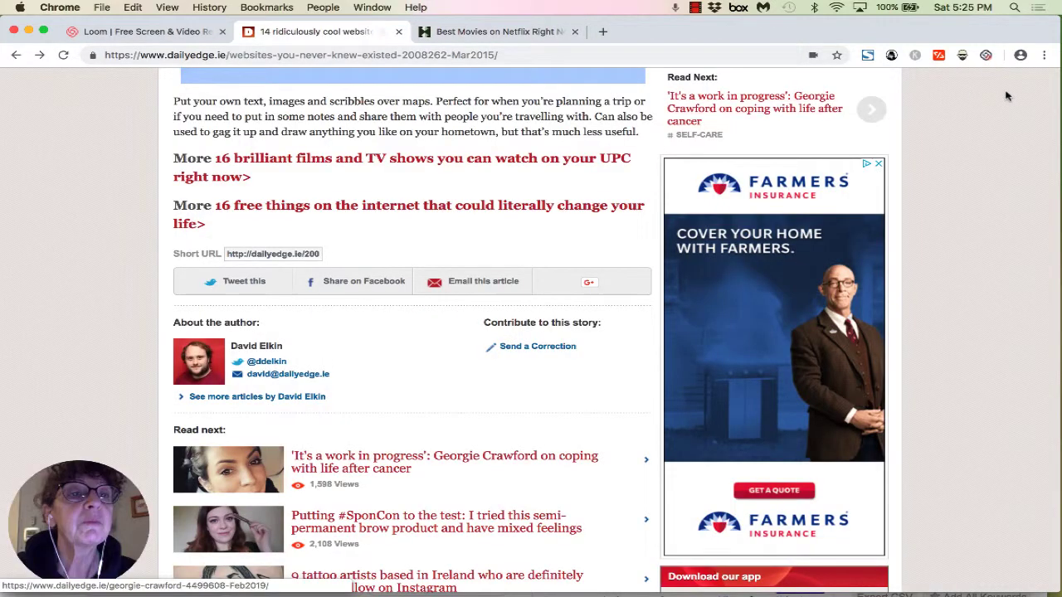
scroll(1002, 82, "up", 20)
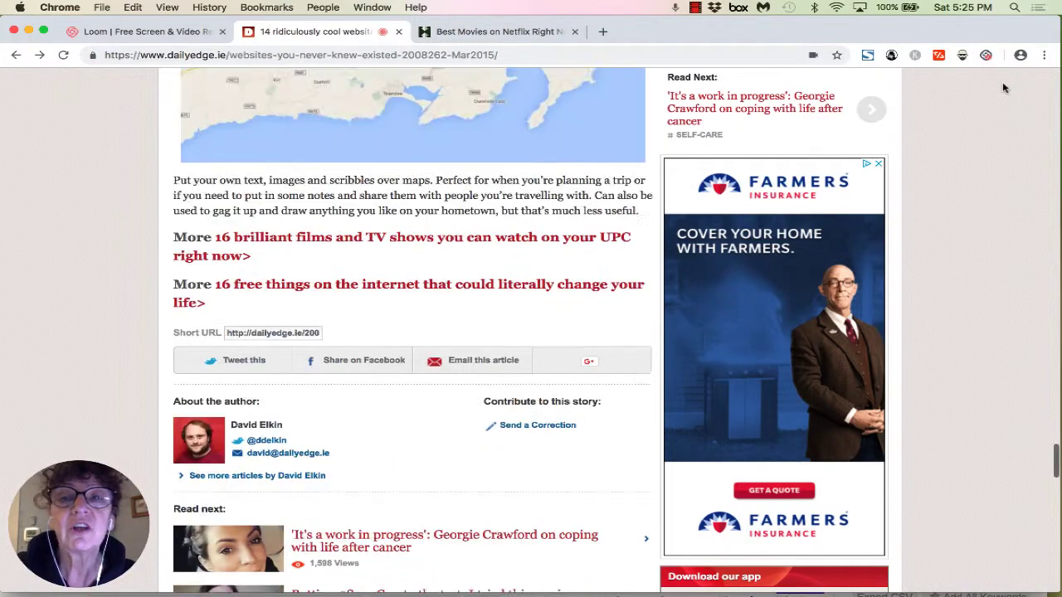
scroll(1003, 87, "up", 20)
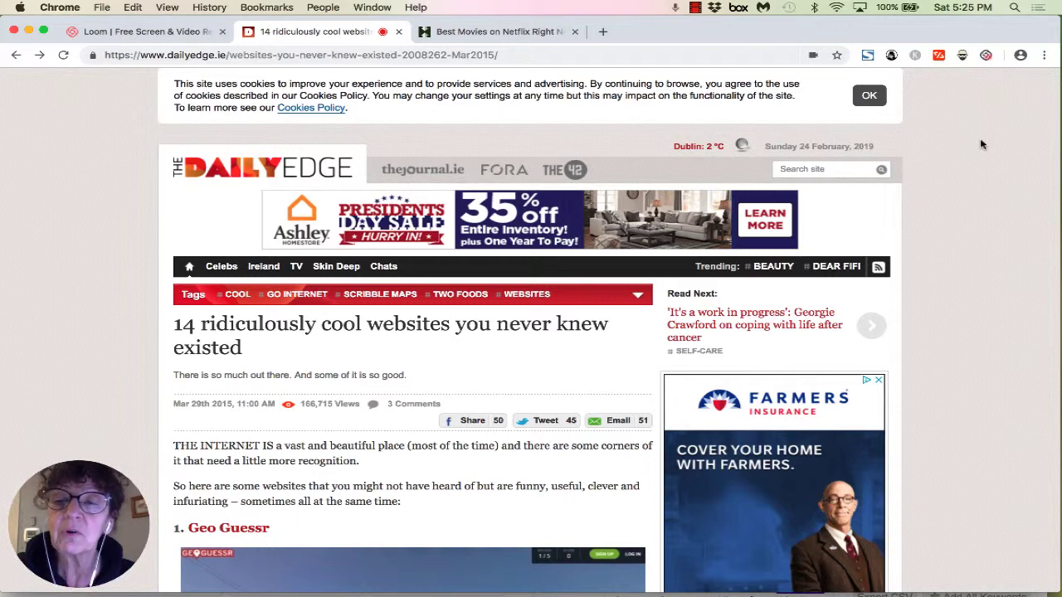
left_click(985, 54)
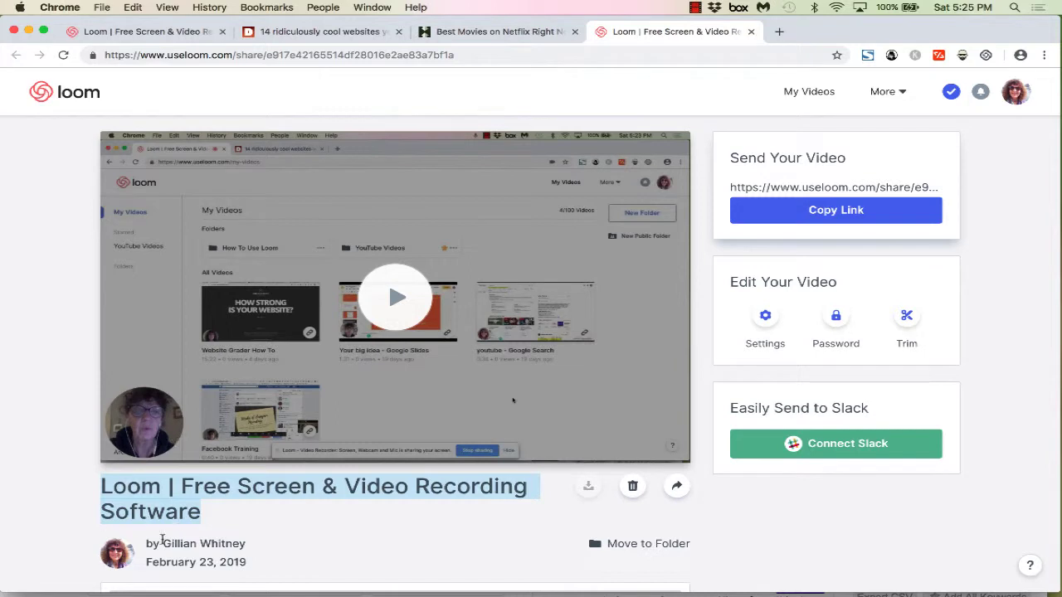
Step: Replace the video's default title with 'Loom Demonstration'
left_click(200, 514)
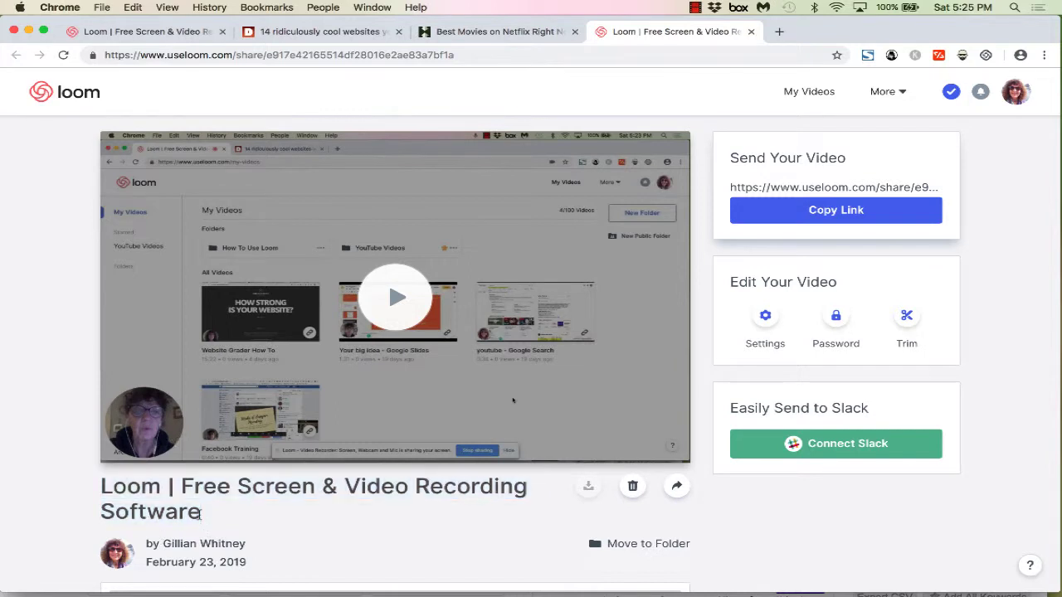
left_click_drag(200, 514, 95, 491)
type("L")
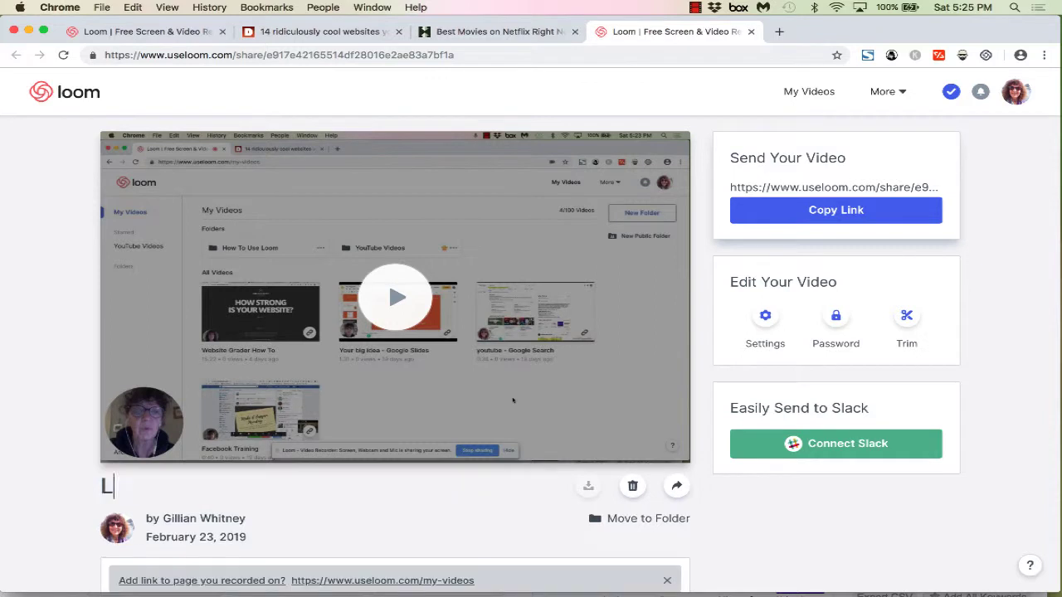
type("oom Demonstration")
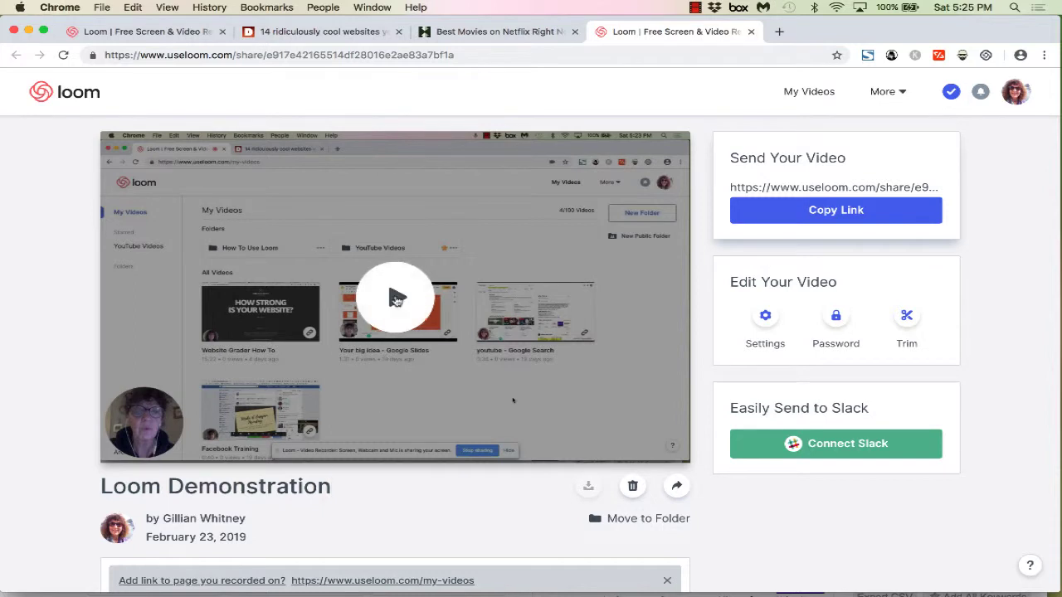
left_click(395, 300)
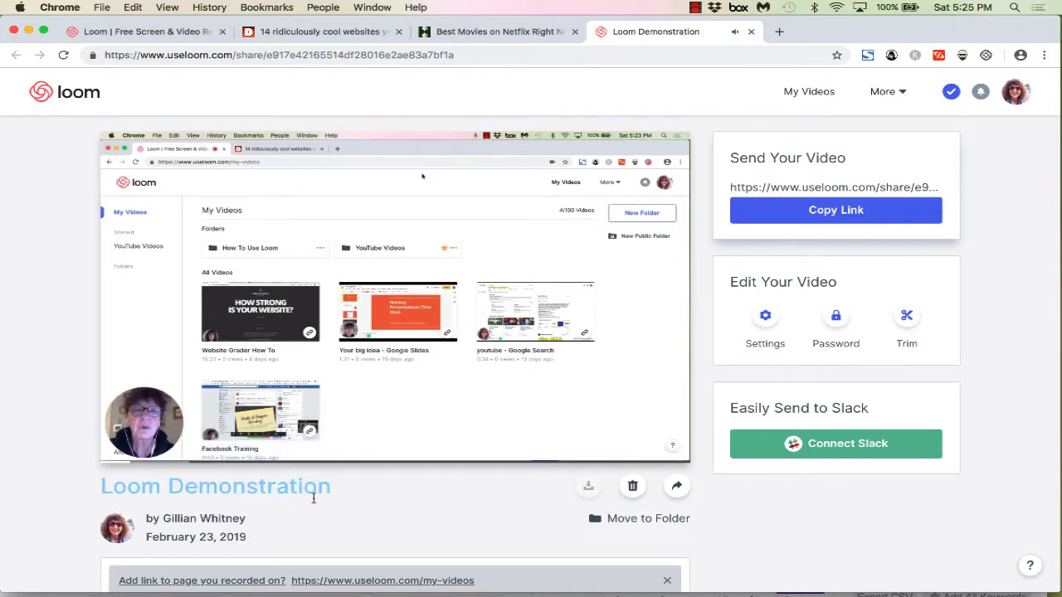
mouse_move(133, 452)
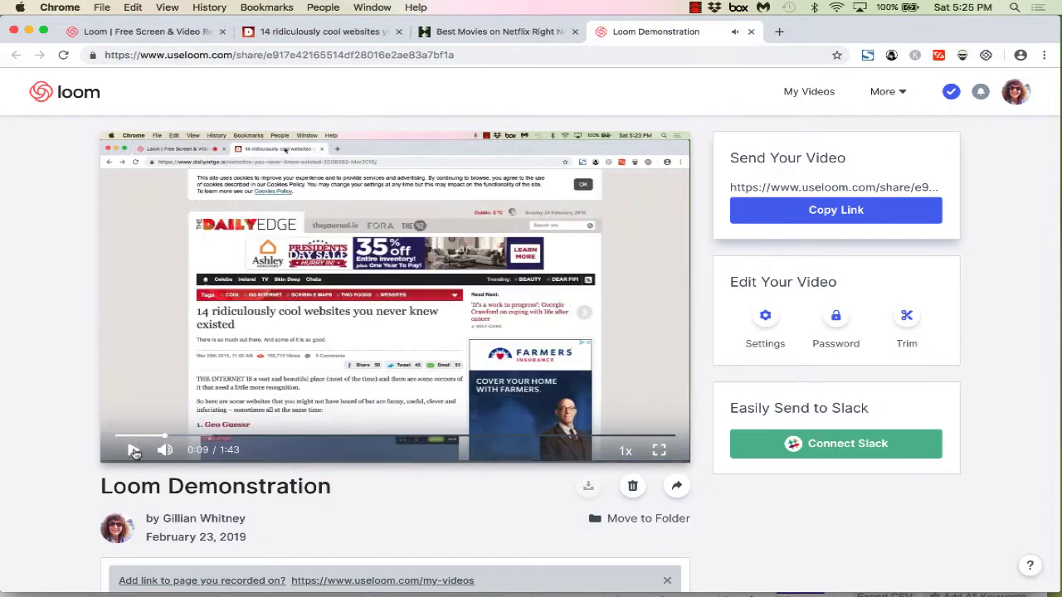
left_click(133, 450)
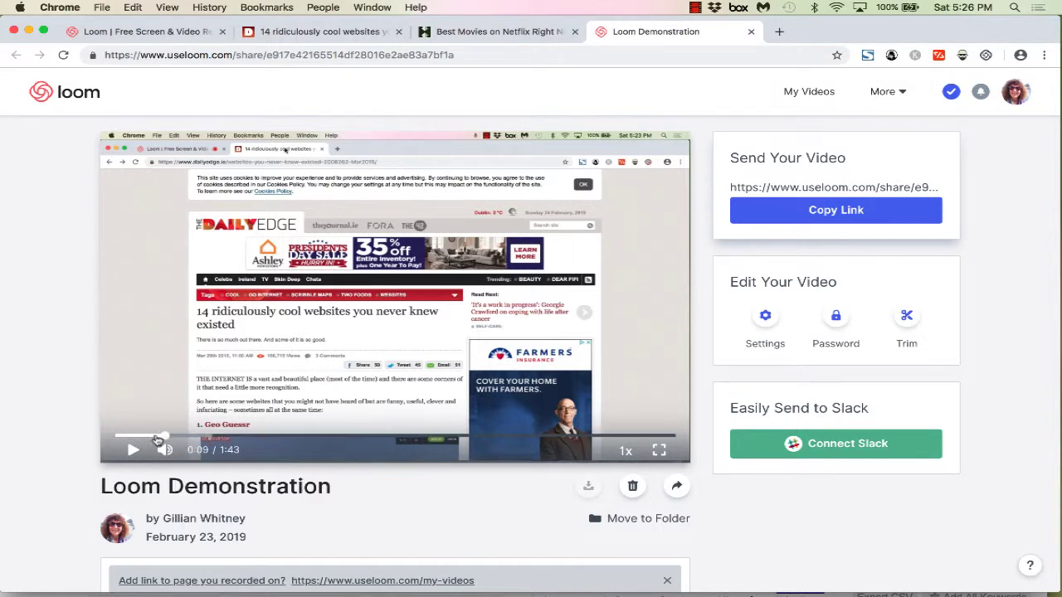
left_click_drag(157, 440, 116, 438)
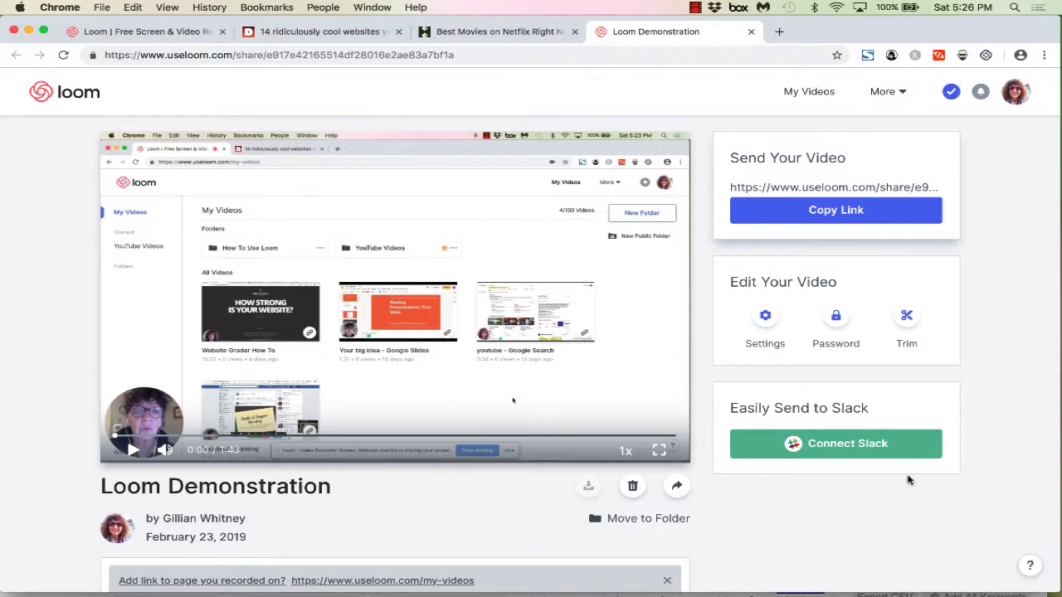
Step: Open the trim editor and mark a cut from about 1:26 to near the video's end
left_click(908, 320)
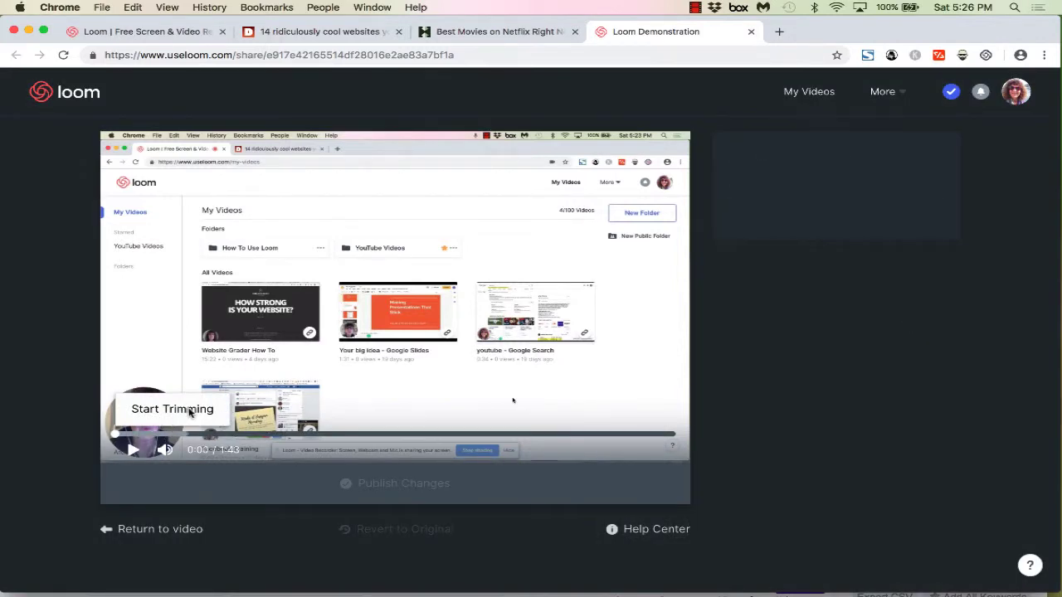
left_click(190, 412)
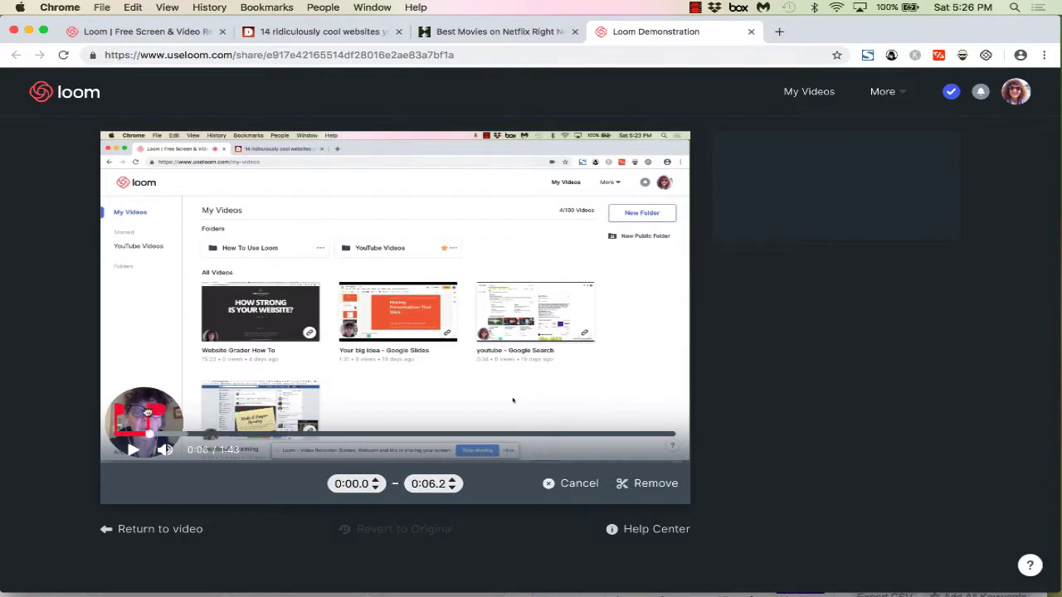
left_click_drag(150, 434, 687, 417)
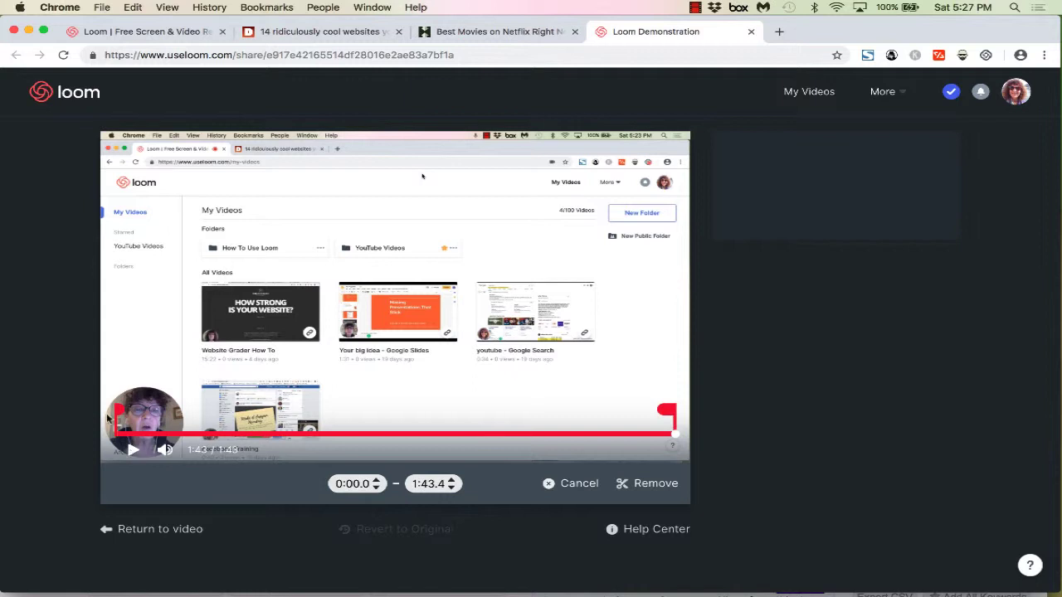
left_click_drag(126, 408, 609, 415)
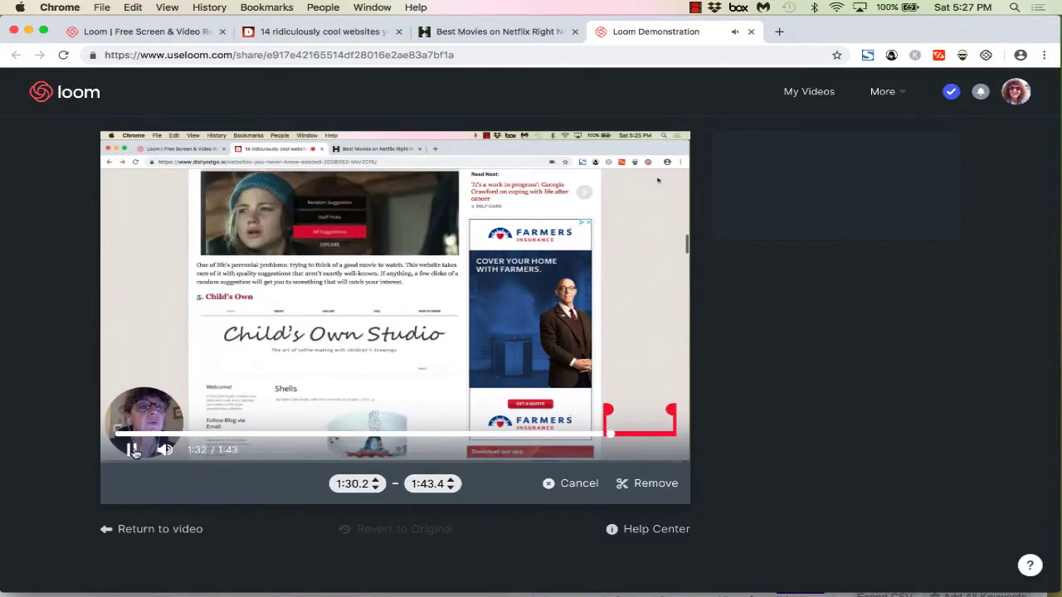
Step: Preview the marked section and adjust the cut range to 1:06.8 – 1:36.8
left_click(132, 449)
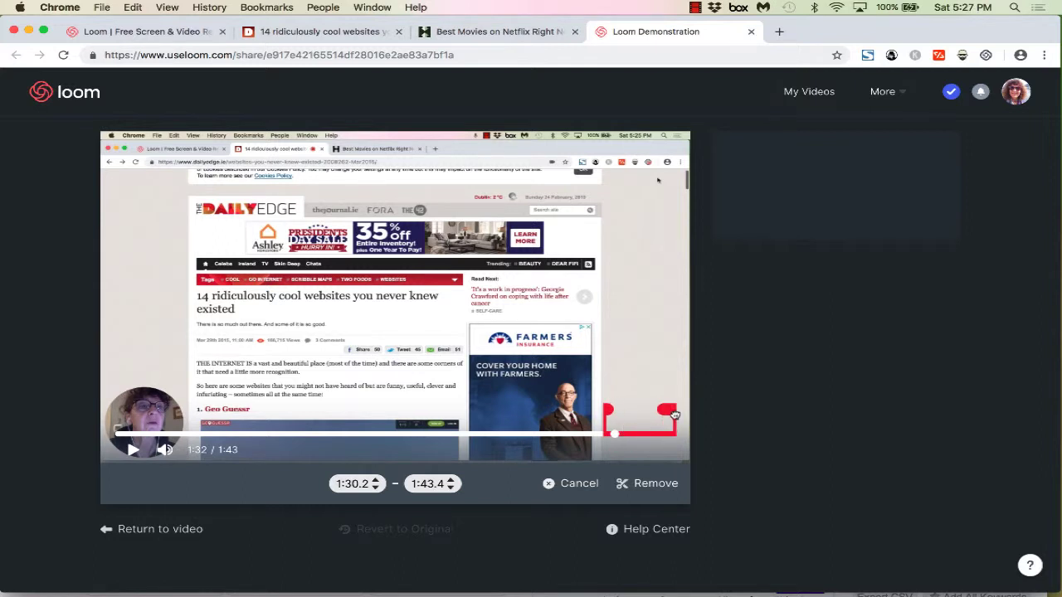
left_click_drag(676, 413, 635, 414)
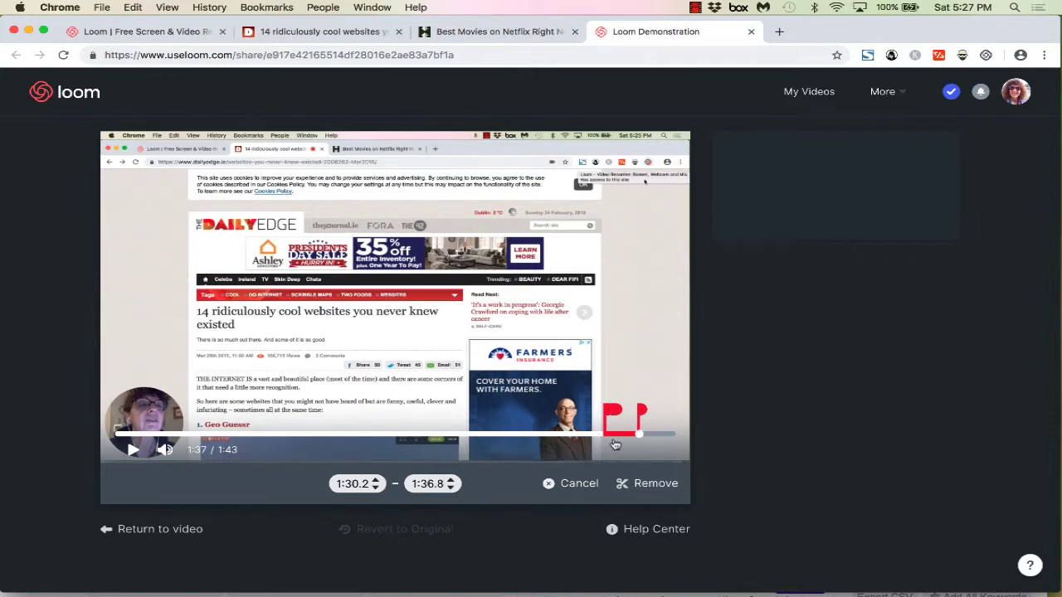
left_click(132, 450)
left_click(132, 450)
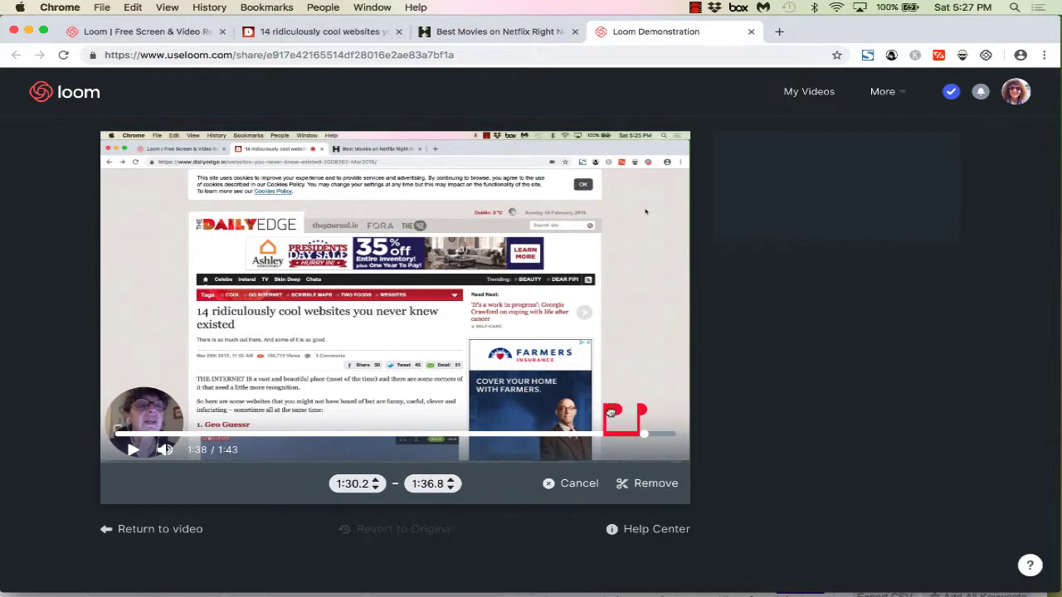
left_click_drag(608, 411, 478, 415)
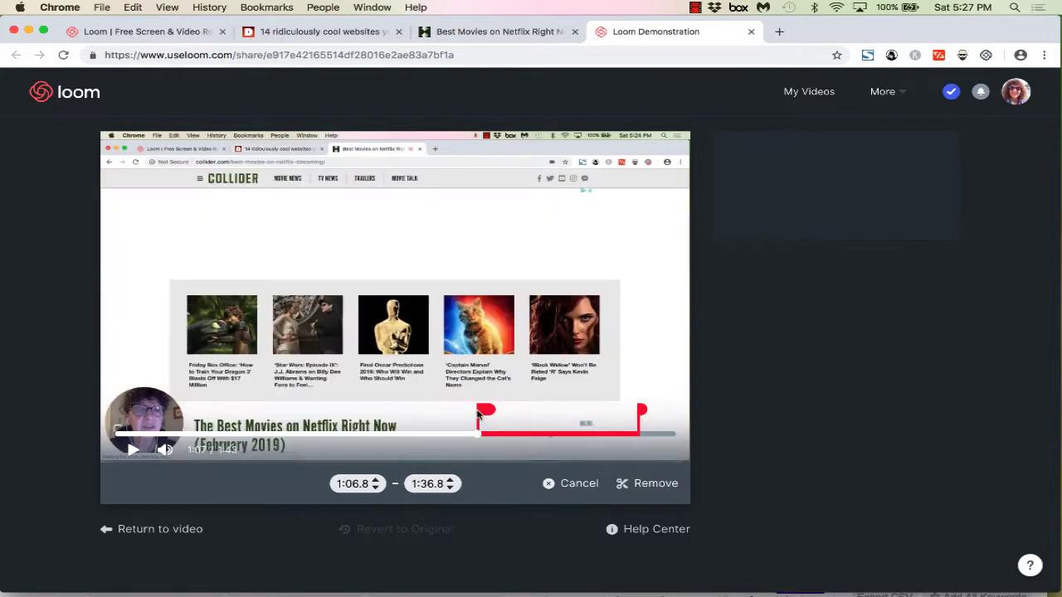
Step: Step the cut start time earlier and then later with the spinner arrows
left_click(375, 488)
left_click(375, 489)
left_click(375, 489)
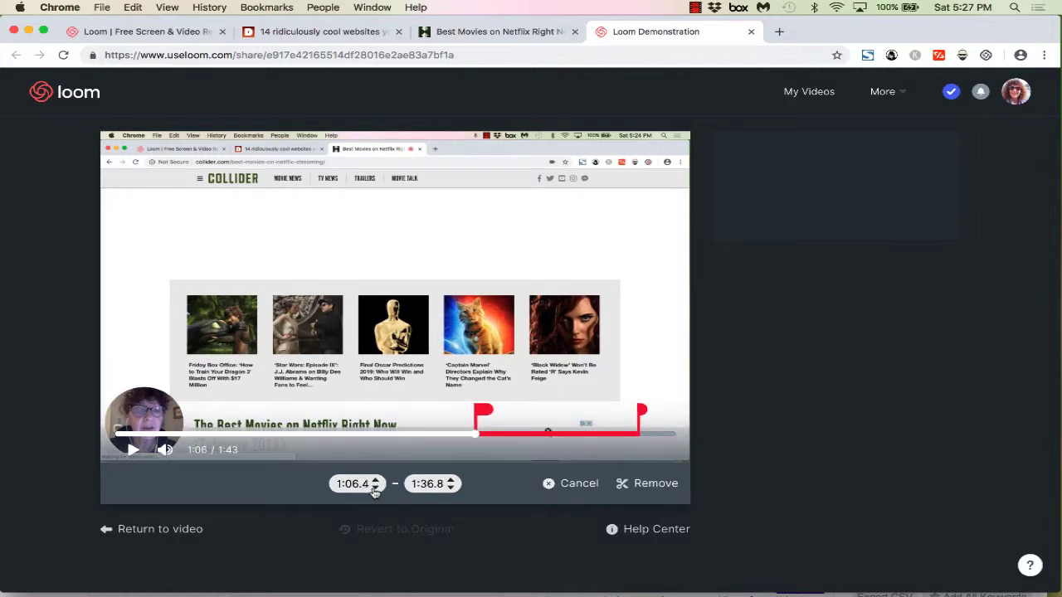
left_click(375, 488)
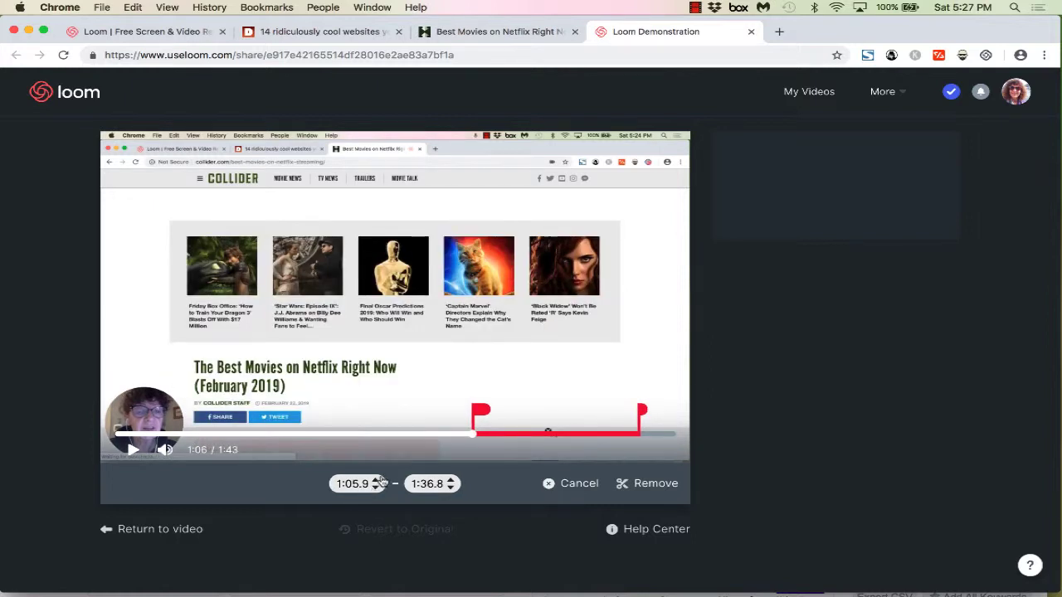
left_click(379, 479)
left_click(378, 480)
left_click(377, 479)
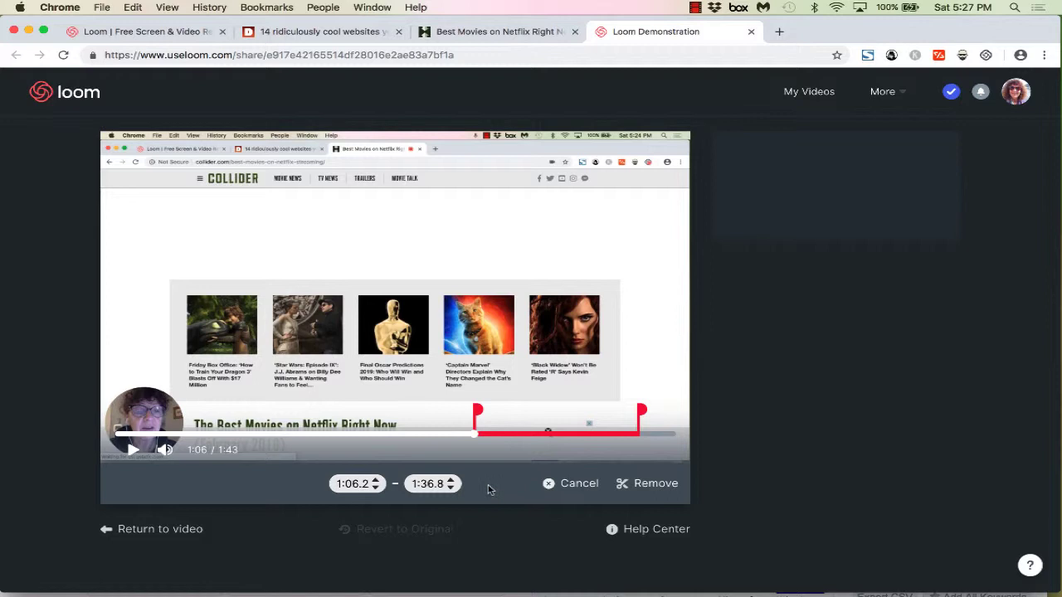
Step: Drag the trim flags so the cut covers 0:00.0 to 0:05.0
left_click_drag(478, 410, 100, 414)
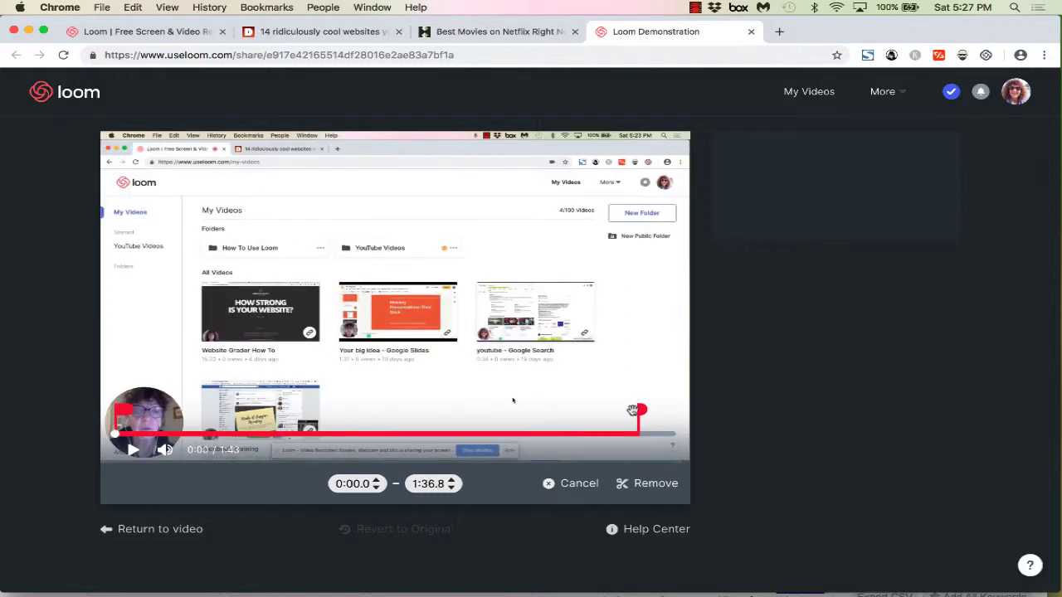
left_click_drag(644, 412, 142, 412)
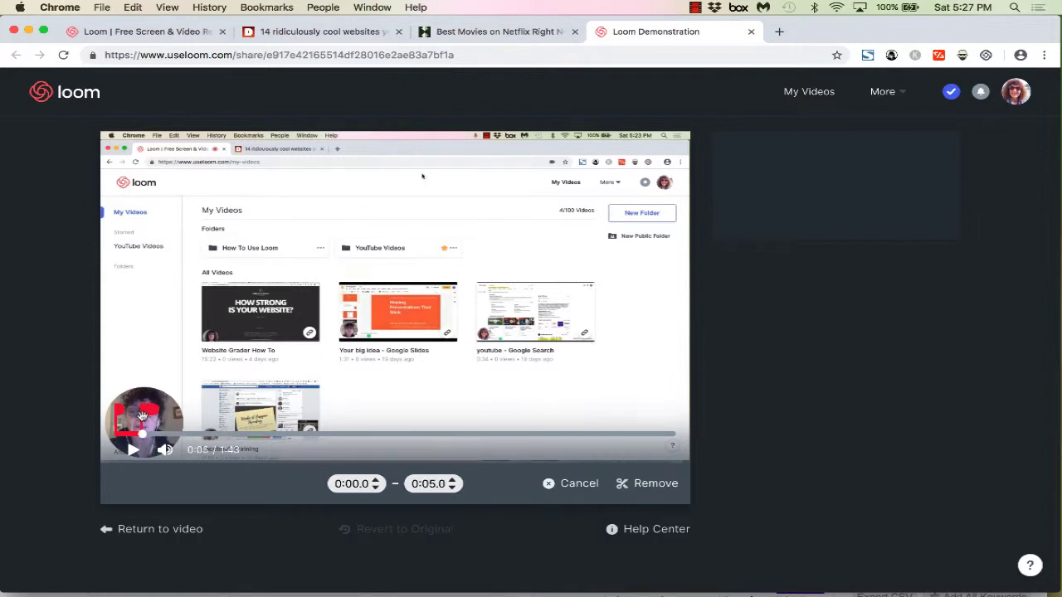
mouse_move(174, 449)
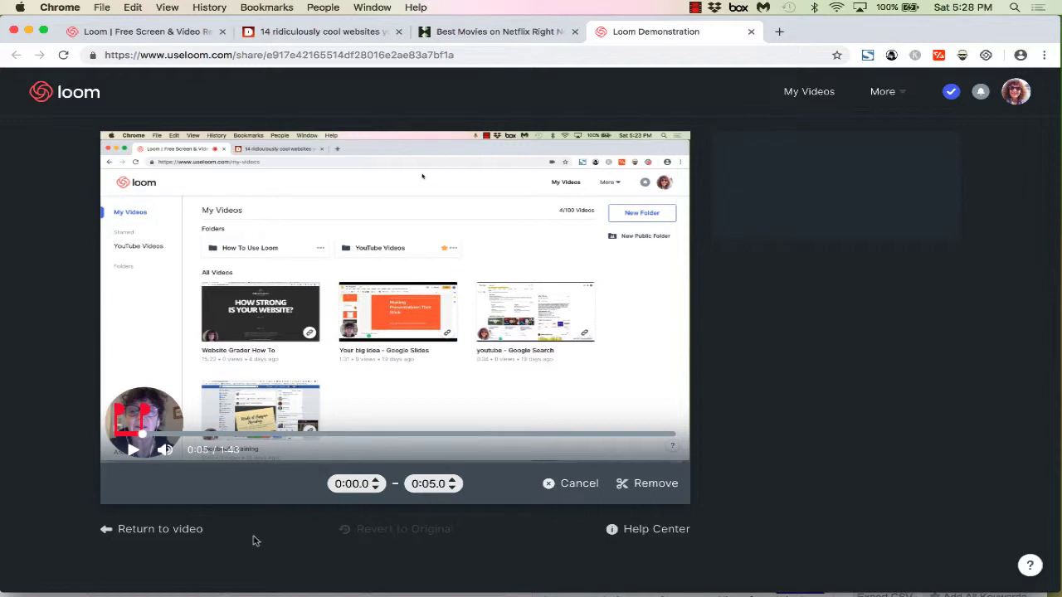
Step: Leave the trim editor and return to the 'Loom Demonstration' video page
left_click(153, 530)
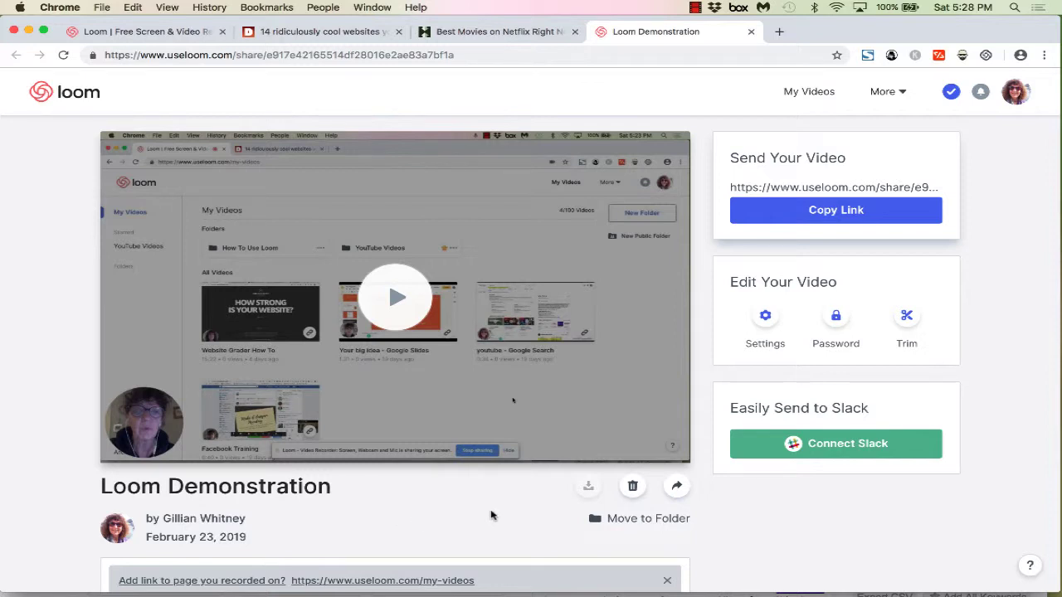
left_click(678, 488)
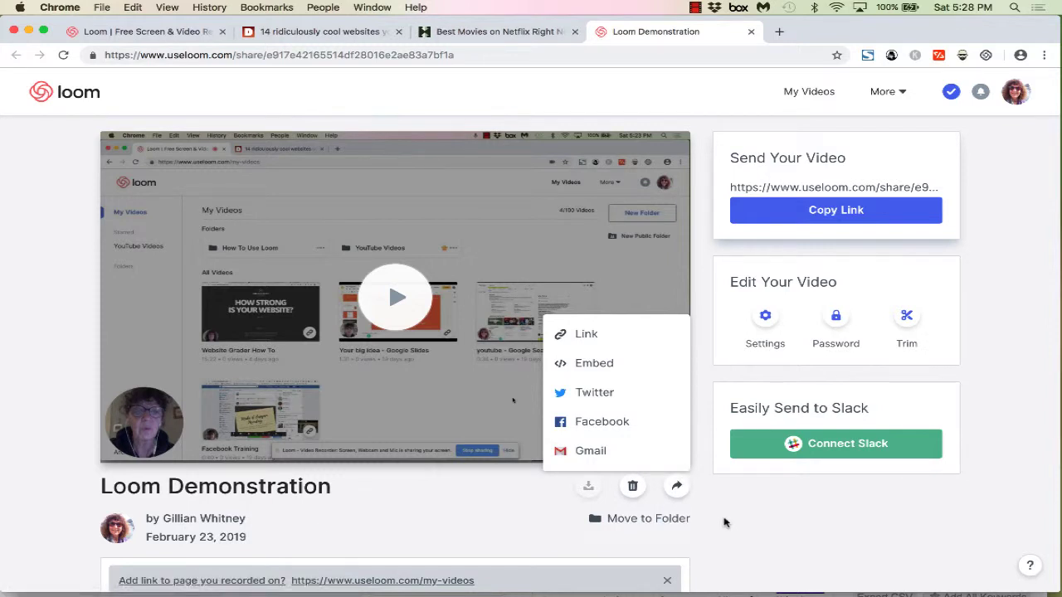
left_click(616, 424)
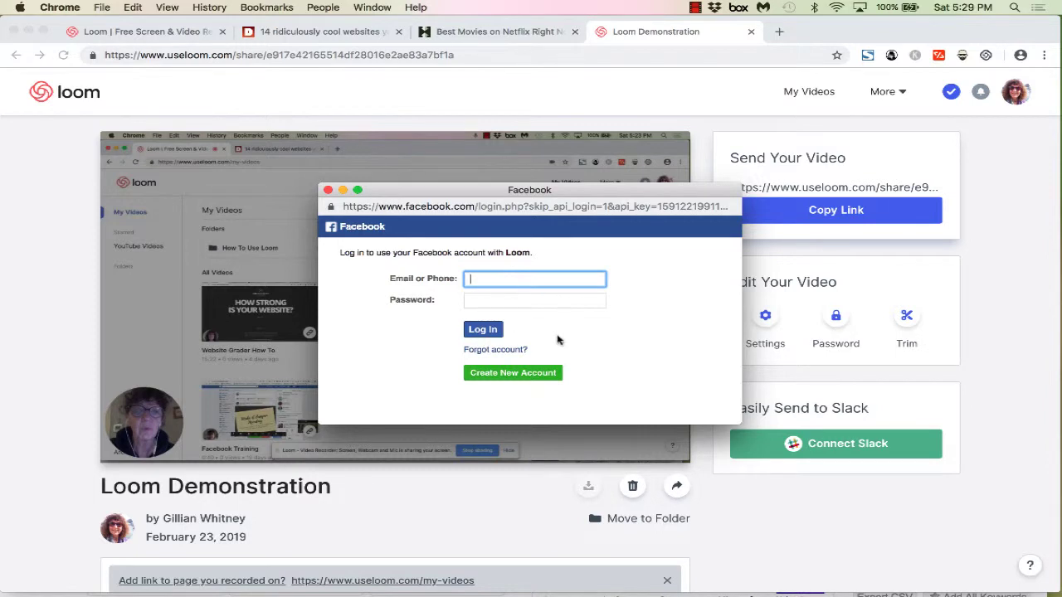
left_click(327, 190)
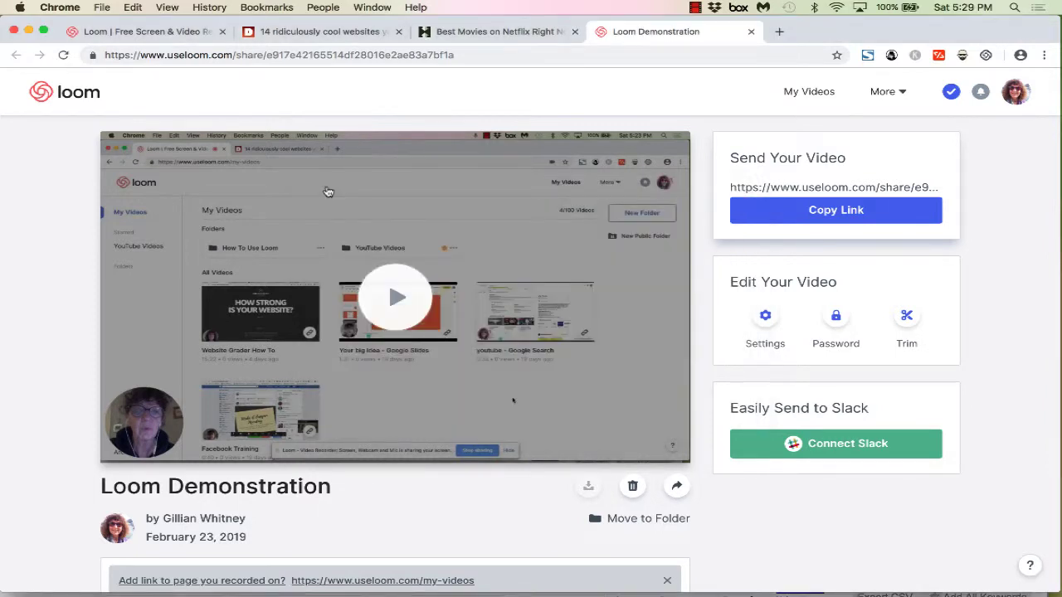